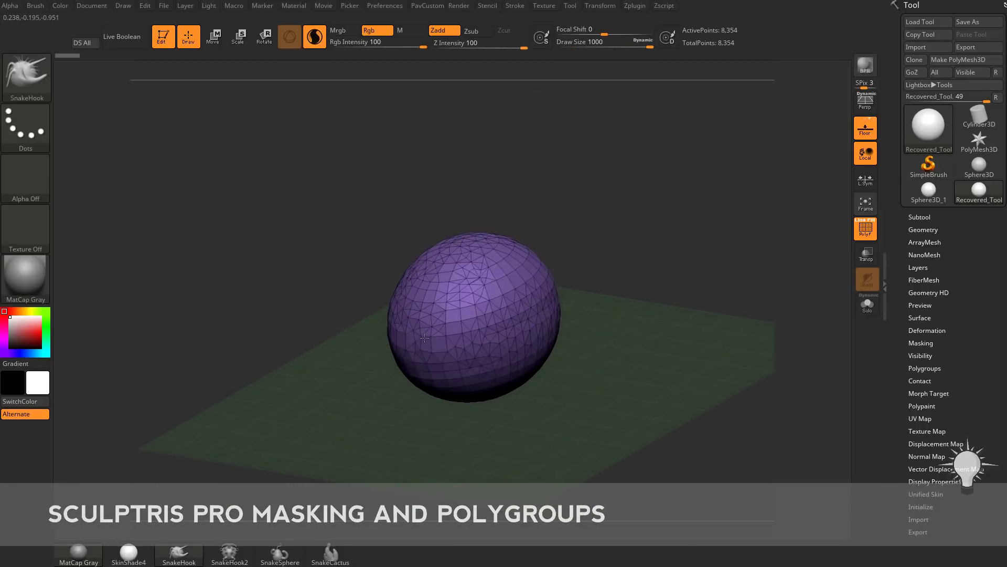
# Step: Pull the sphere into an elongated head with a rounded snout using the SnakeHook brush, reducing the brush size as the form develops
pyautogui.press('s')
pyautogui.moveTo(462, 314); pyautogui.dragTo(398, 357)
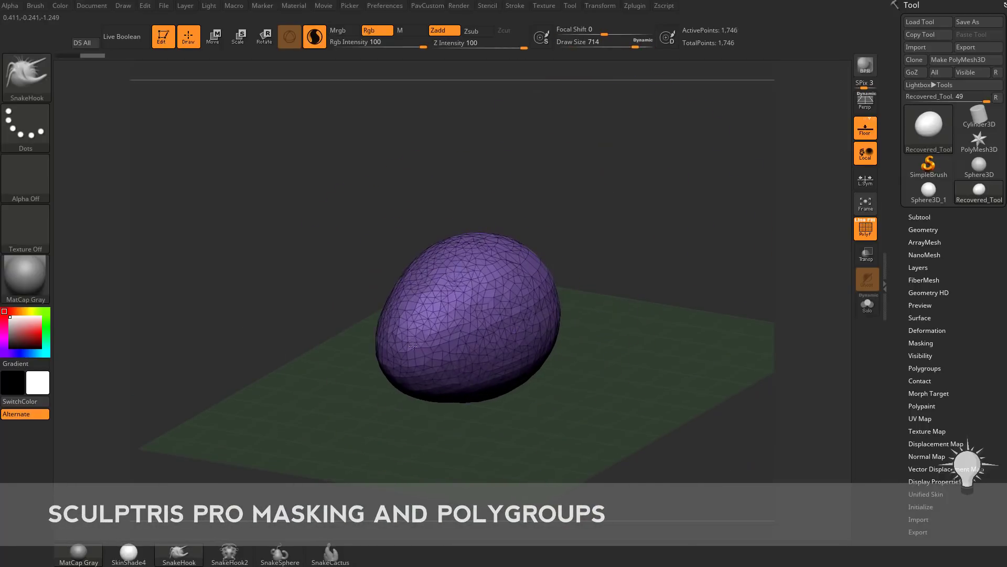
pyautogui.press('s')
pyautogui.moveTo(566, 264)
pyautogui.mouseDown()
pyautogui.moveTo(530, 267)
pyautogui.moveTo(519, 283)
pyautogui.mouseUp()
pyautogui.moveTo(429, 337)
pyautogui.mouseDown()
pyautogui.moveTo(412, 301)
pyautogui.moveTo(437, 362)
pyautogui.moveTo(436, 384)
pyautogui.mouseUp()
pyautogui.moveTo(548, 273); pyautogui.dragTo(564, 258)
pyautogui.moveTo(624, 244)
pyautogui.mouseDown()
pyautogui.moveTo(607, 257)
pyautogui.moveTo(574, 251)
pyautogui.mouseUp()
pyautogui.moveTo(438, 266); pyautogui.dragTo(432, 233)
pyautogui.moveTo(354, 349)
pyautogui.mouseDown()
pyautogui.moveTo(318, 386)
pyautogui.moveTo(330, 398)
pyautogui.mouseUp()
pyautogui.moveTo(540, 362); pyautogui.dragTo(588, 357)
pyautogui.moveTo(348, 404); pyautogui.dragTo(362, 414)
pyautogui.moveTo(556, 362)
pyautogui.mouseDown()
pyautogui.moveTo(577, 345)
pyautogui.moveTo(546, 371)
pyautogui.mouseUp()
pyautogui.moveTo(592, 303); pyautogui.dragTo(637, 306)
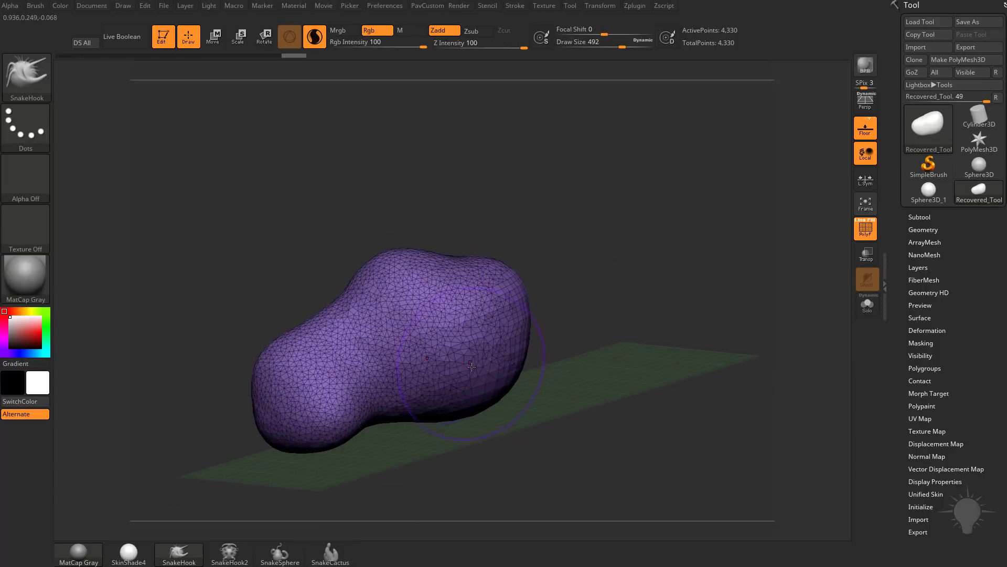
# Step: Draw the rear underside of the head downward into a neck and refine the shape with a smaller SnakeHook brush
pyautogui.moveTo(473, 365); pyautogui.dragTo(485, 414)
pyautogui.moveTo(565, 333); pyautogui.dragTo(445, 312)
pyautogui.press('s')
pyautogui.moveTo(577, 320); pyautogui.dragTo(548, 349)
pyautogui.keyDown('alt'); pyautogui.moveTo(549, 348); pyautogui.dragTo(545, 372); pyautogui.keyUp('alt')
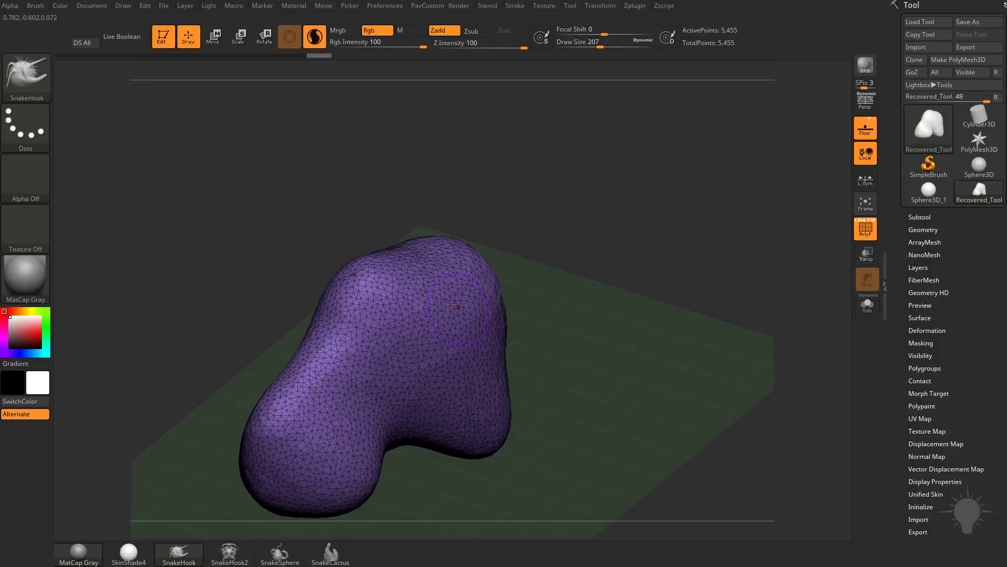
# Step: Paint an oval mask on the upper side of the head, invert it and hide the floor grid
pyautogui.keyDown('ctrl'); pyautogui.moveTo(443, 299); pyautogui.dragTo(452, 298); pyautogui.keyUp('ctrl')
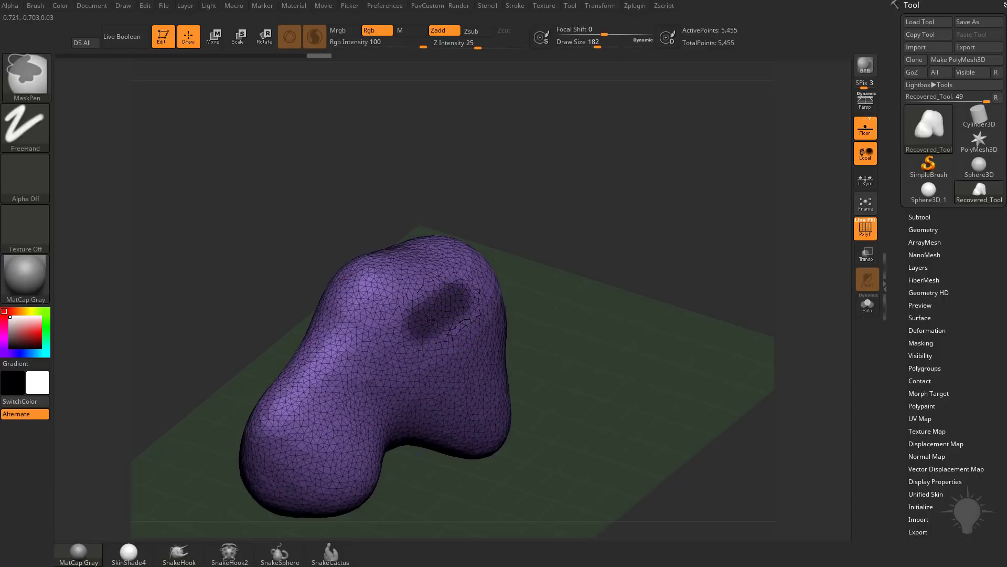
pyautogui.keyDown('ctrl'); pyautogui.moveTo(420, 334); pyautogui.dragTo(412, 338); pyautogui.keyUp('ctrl')
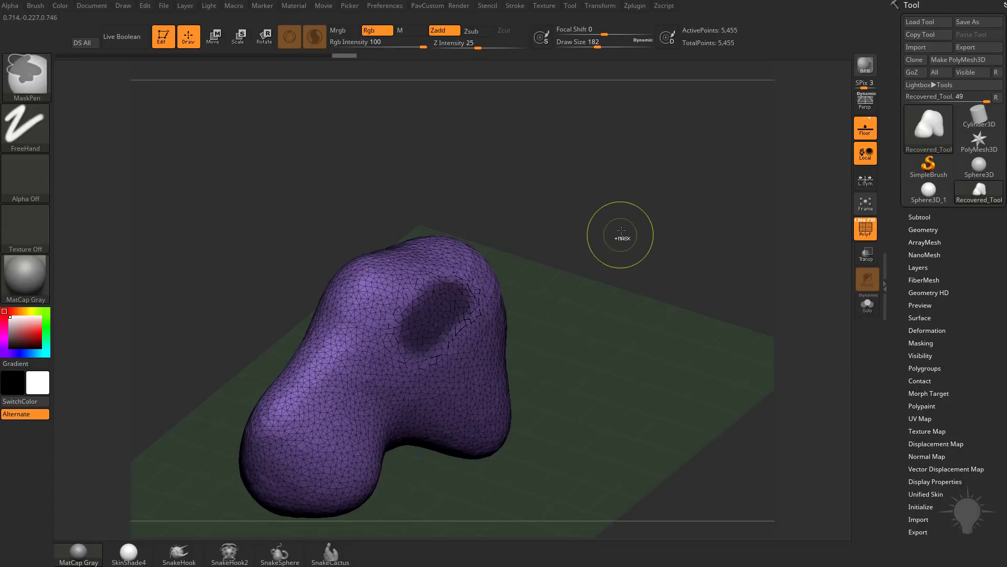
pyautogui.keyDown('ctrl'); pyautogui.click(669, 219); pyautogui.keyUp('ctrl')
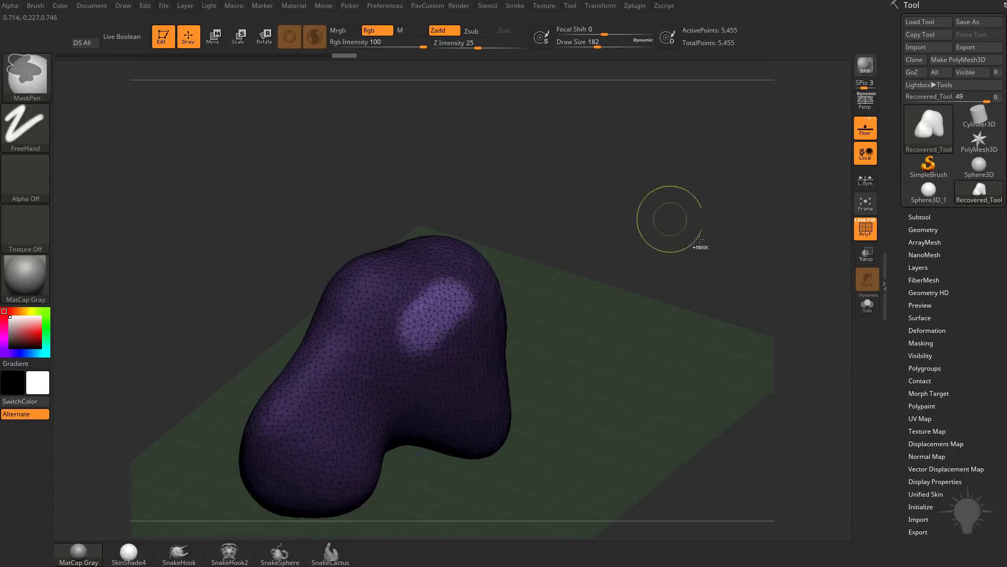
pyautogui.click(873, 137)
# Step: Pull the unmasked patches out into a symmetrical pair of long ears with the SnakeHook brush
pyautogui.moveTo(586, 258)
pyautogui.mouseDown()
pyautogui.moveTo(577, 247)
pyautogui.moveTo(466, 289)
pyautogui.moveTo(452, 306)
pyautogui.moveTo(503, 246)
pyautogui.moveTo(470, 302)
pyautogui.mouseUp()
pyautogui.press('b')
pyautogui.press('m')
pyautogui.press('v')
pyautogui.click(179, 553)
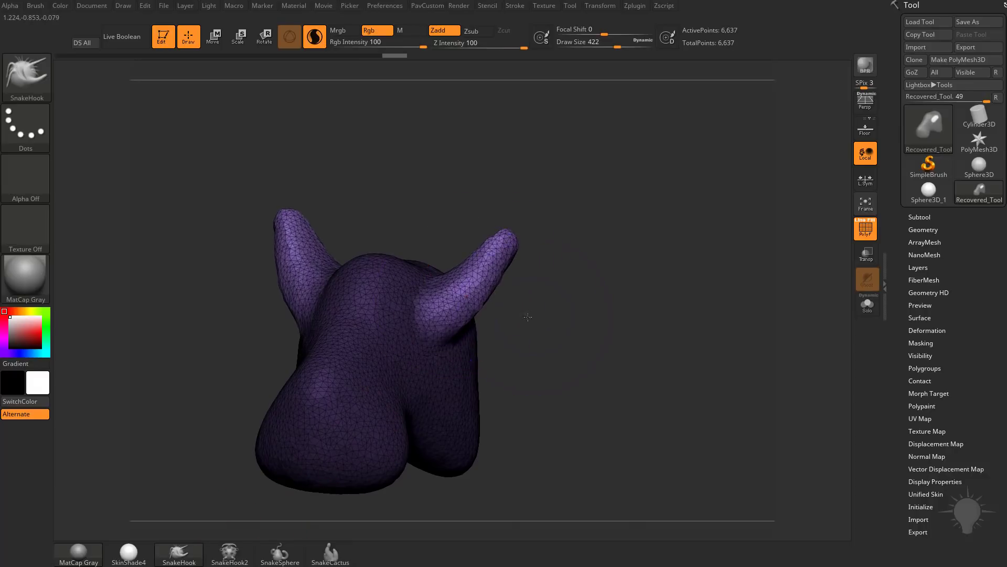
pyautogui.moveTo(528, 315); pyautogui.dragTo(380, 309)
pyautogui.moveTo(425, 202)
pyautogui.mouseDown()
pyautogui.moveTo(595, 200)
pyautogui.moveTo(577, 251)
pyautogui.mouseUp()
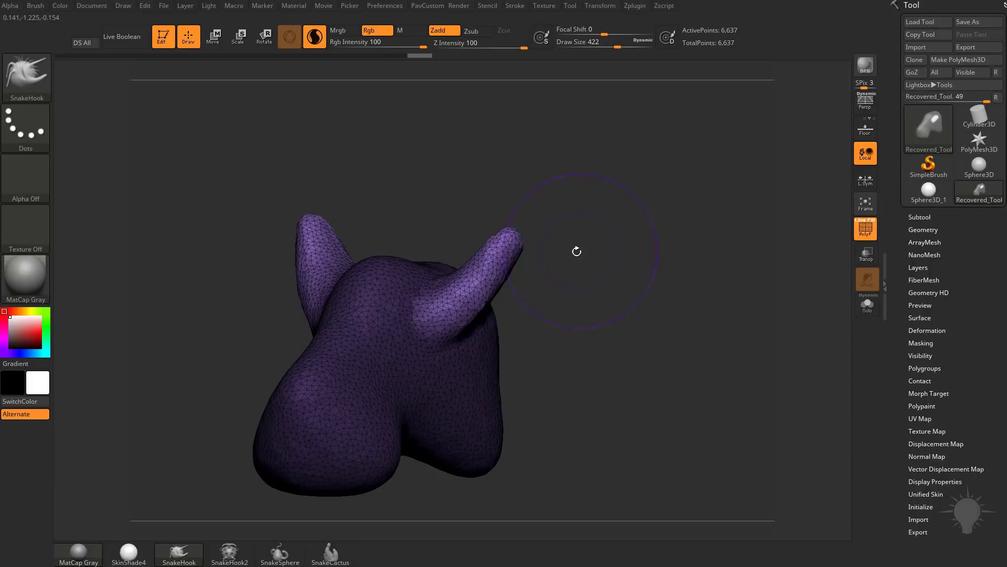
# Step: Bend the ear tips outward and clear the mask from the head
pyautogui.moveTo(506, 258); pyautogui.dragTo(533, 245)
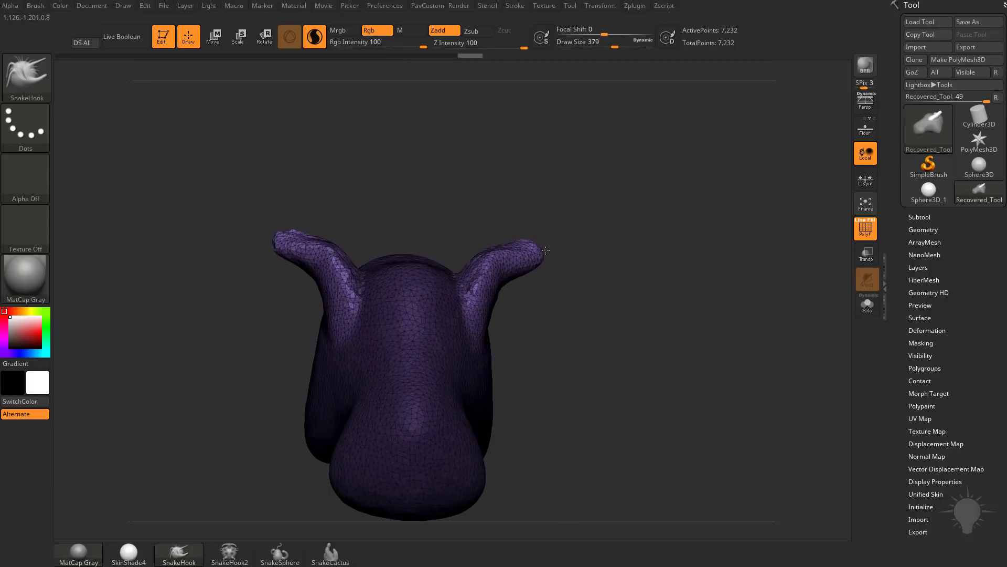
pyautogui.moveTo(697, 230)
pyautogui.mouseDown()
pyautogui.moveTo(650, 247)
pyautogui.moveTo(666, 293)
pyautogui.moveTo(311, 63)
pyautogui.mouseUp()
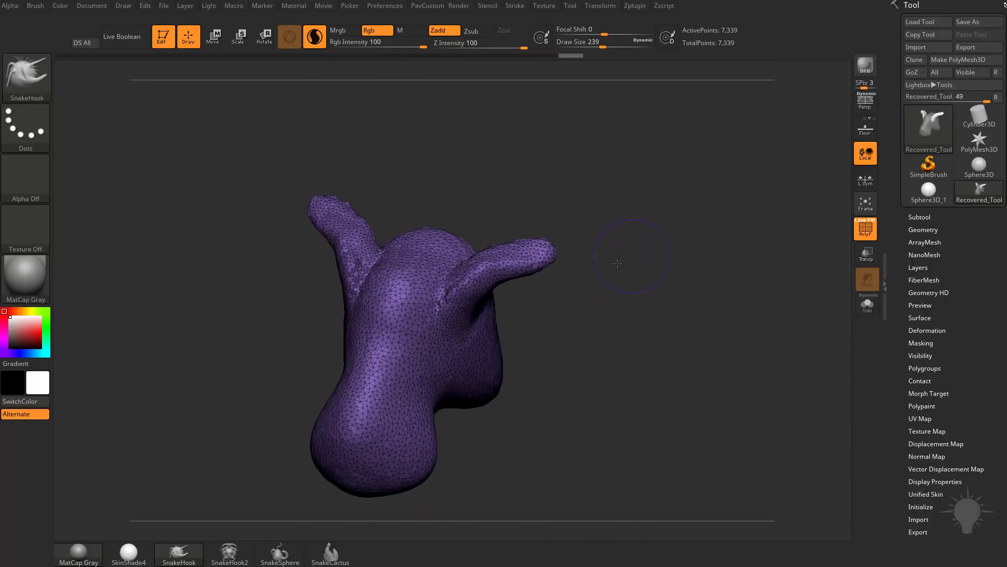
pyautogui.moveTo(618, 263); pyautogui.dragTo(625, 253)
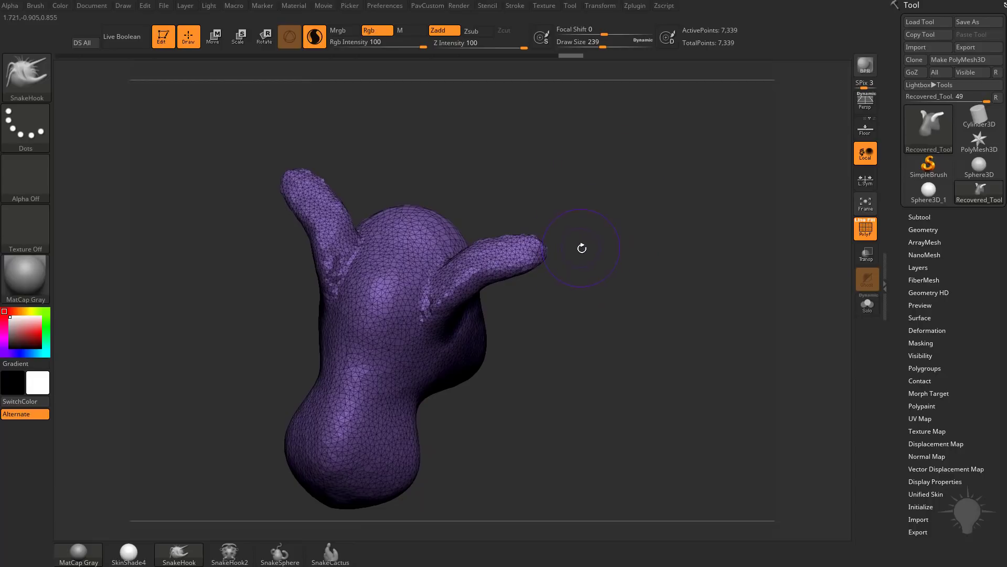
# Step: Mask a small spot beside each ear on top of the head, convert the spots into a new polygroup and show the Polygroups options
pyautogui.press('ctrl')
pyautogui.keyDown('ctrl'); pyautogui.moveTo(427, 254); pyautogui.dragTo(427, 249); pyautogui.keyUp('ctrl')
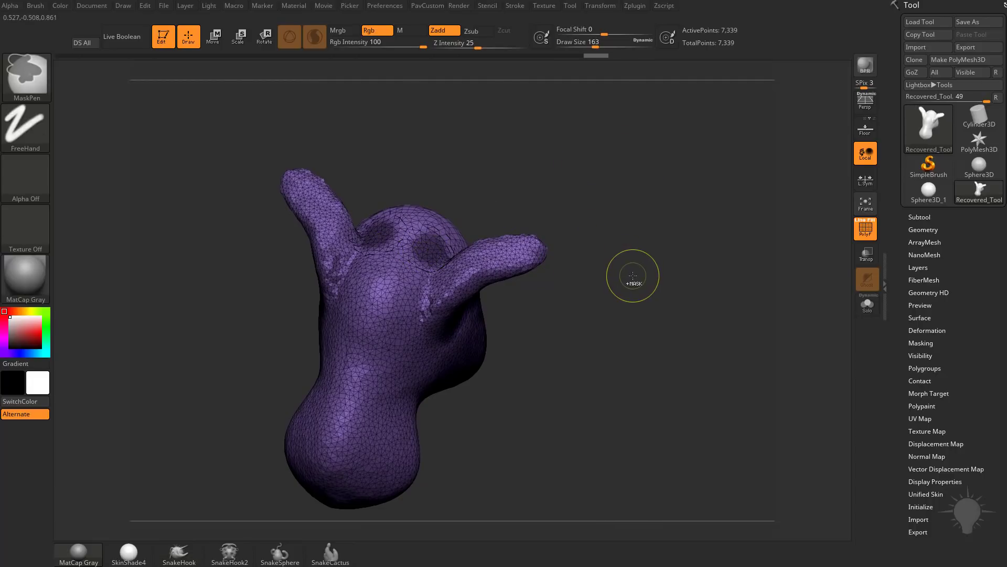
pyautogui.hotkey('ctrl', 'w')
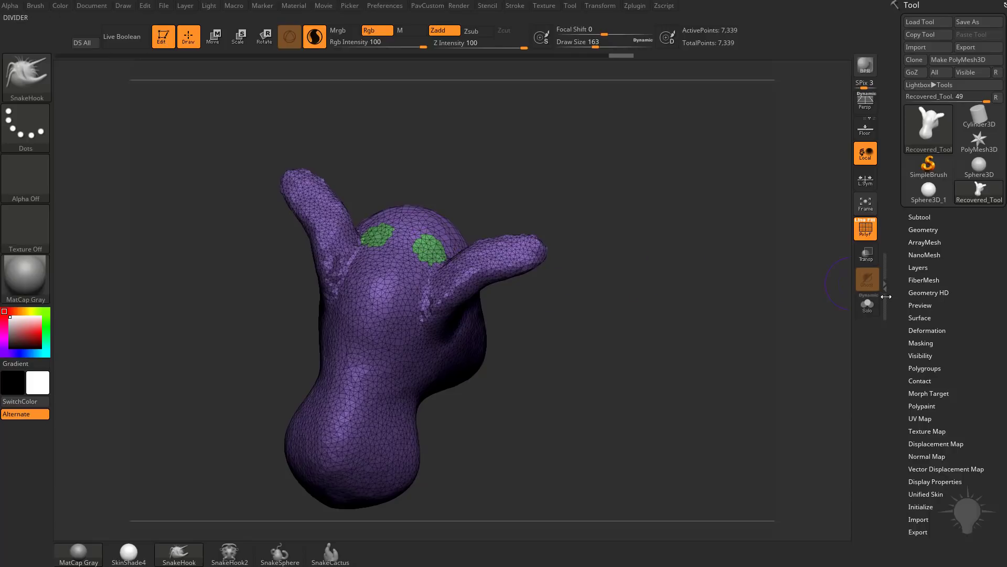
pyautogui.click(924, 368)
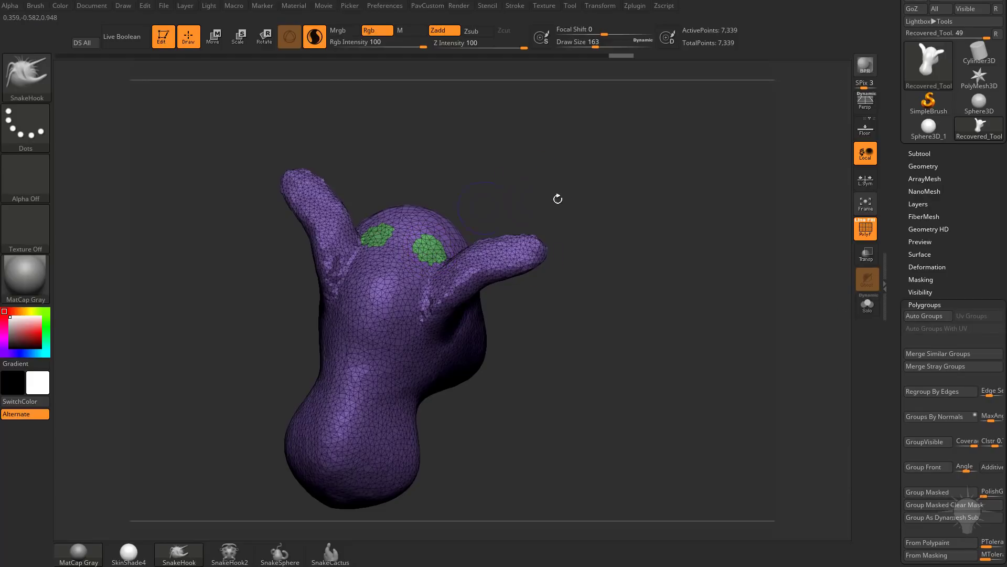
# Step: Mask everything except the green polygroup in Move mode, undo the stray mask change and return to Draw mode
pyautogui.moveTo(593, 225)
pyautogui.mouseDown()
pyautogui.moveTo(420, 279)
pyautogui.moveTo(469, 254)
pyautogui.moveTo(537, 178)
pyautogui.mouseUp()
pyautogui.moveTo(632, 227)
pyautogui.mouseDown()
pyautogui.moveTo(582, 229)
pyautogui.moveTo(560, 215)
pyautogui.moveTo(643, 247)
pyautogui.moveTo(606, 268)
pyautogui.moveTo(602, 255)
pyautogui.mouseUp()
pyautogui.hotkey('ctrl', 'z')
pyautogui.press('w')
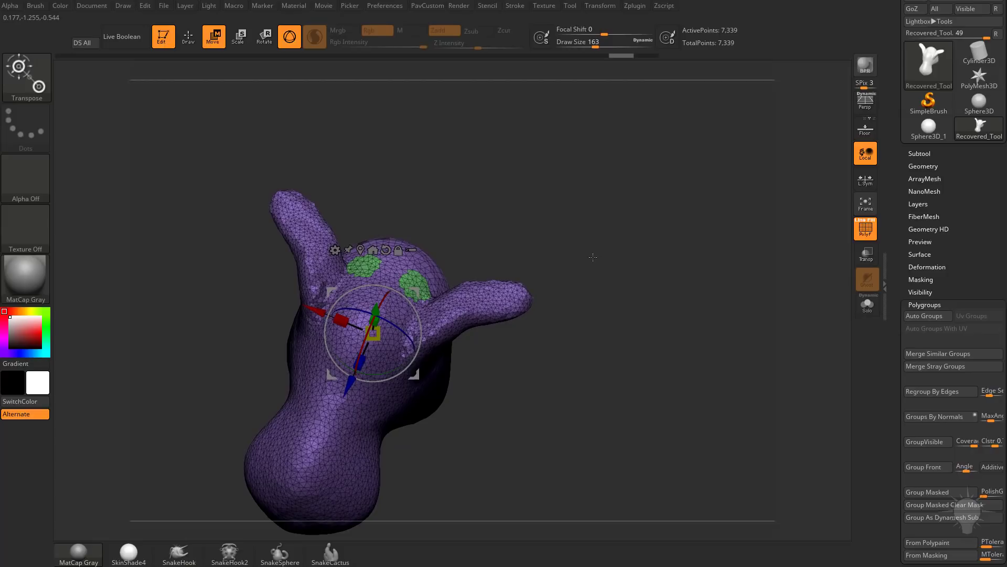
pyautogui.keyDown('alt'); pyautogui.moveTo(501, 223); pyautogui.dragTo(565, 223); pyautogui.keyUp('alt')
pyautogui.keyDown('ctrl'); pyautogui.click(470, 222); pyautogui.keyUp('ctrl')
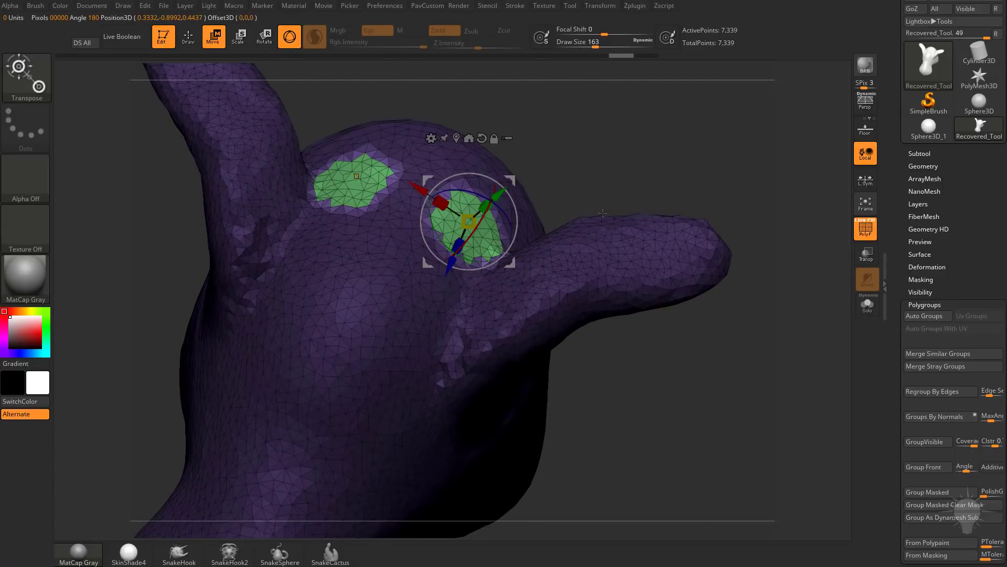
pyautogui.moveTo(714, 184); pyautogui.dragTo(639, 167)
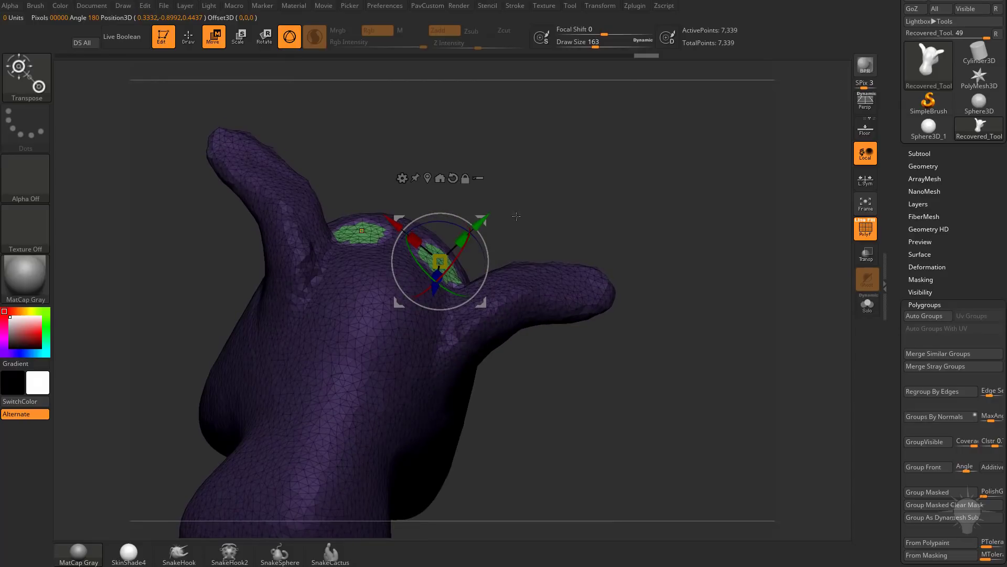
pyautogui.moveTo(553, 207); pyautogui.dragTo(470, 273)
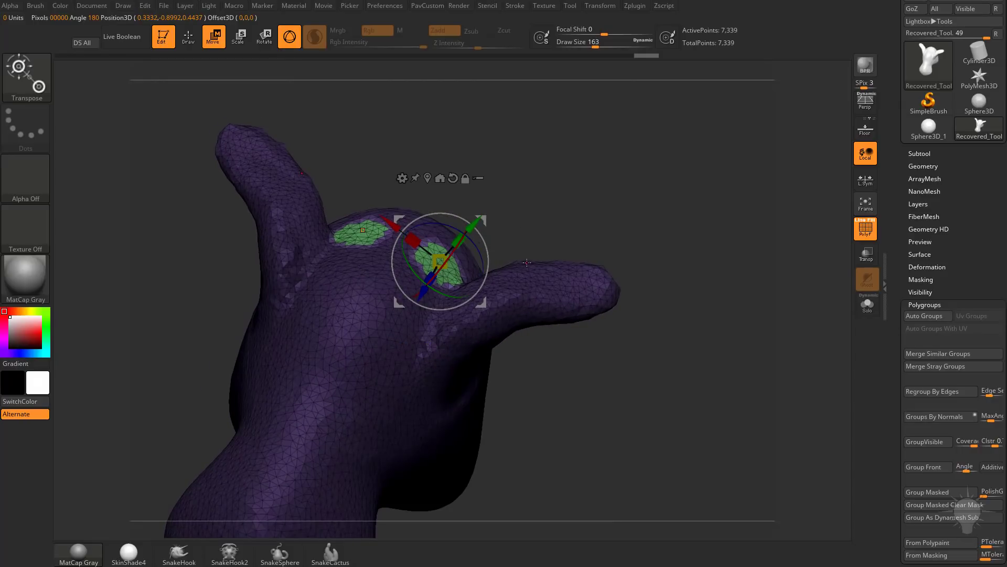
pyautogui.moveTo(495, 231)
pyautogui.keyDown('ctrl'); pyautogui.mouseDown()
pyautogui.moveTo(489, 222)
pyautogui.moveTo(500, 212)
pyautogui.mouseUp(); pyautogui.keyUp('ctrl')
pyautogui.hotkey('ctrl', 'z')
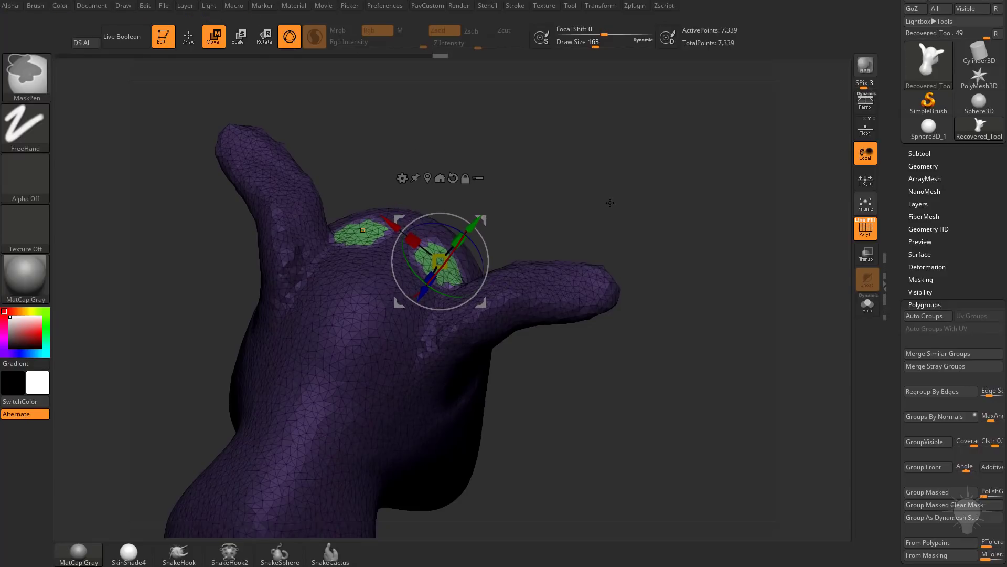
pyautogui.press('q')
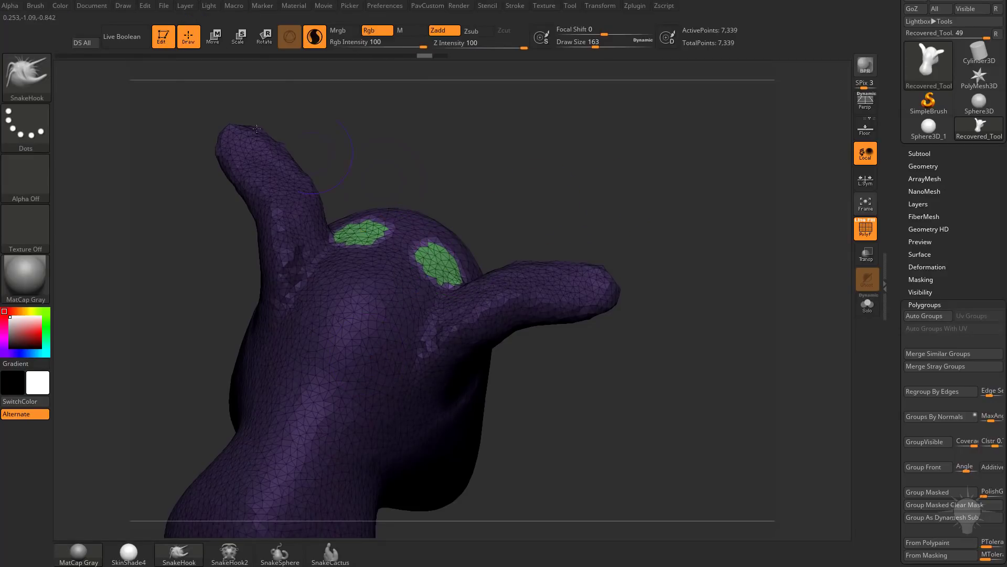
pyautogui.press('s')
pyautogui.click(501, 226)
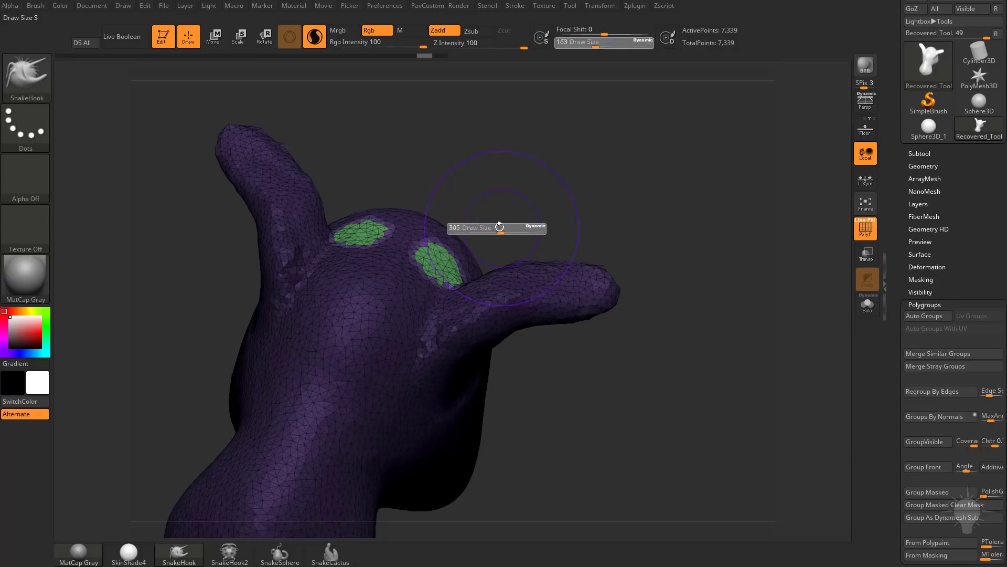
pyautogui.moveTo(441, 265)
pyautogui.mouseDown()
pyautogui.moveTo(540, 191)
pyautogui.moveTo(520, 164)
pyautogui.mouseUp()
pyautogui.hotkey('ctrl', 'z')
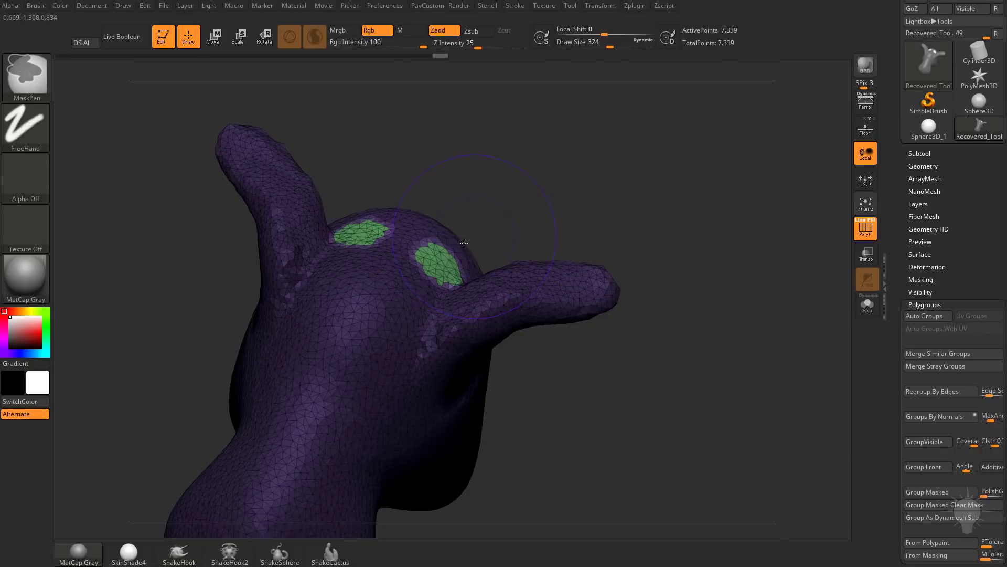
# Step: Resize the SnakeHook brush and pull the unmasked green patches up into a pair of curved horns
pyautogui.press('s')
pyautogui.click(449, 248)
pyautogui.moveTo(442, 264); pyautogui.dragTo(578, 148)
pyautogui.moveTo(578, 147); pyautogui.dragTo(590, 144)
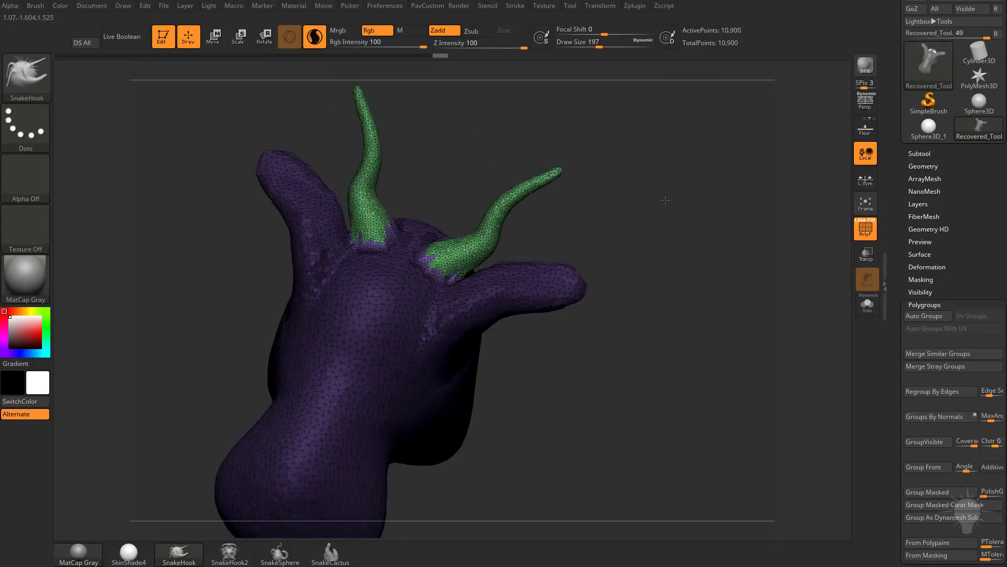
# Step: Rework the green horns into longer, thinner stalks reaching outward, undoing the unwanted strokes
pyautogui.moveTo(663, 200)
pyautogui.mouseDown()
pyautogui.moveTo(609, 191)
pyautogui.moveTo(665, 195)
pyautogui.moveTo(587, 204)
pyautogui.moveTo(630, 225)
pyautogui.moveTo(445, 266)
pyautogui.moveTo(372, 270)
pyautogui.moveTo(331, 206)
pyautogui.mouseUp()
pyautogui.hotkey('ctrl', 'z')
pyautogui.moveTo(451, 168)
pyautogui.mouseDown()
pyautogui.moveTo(605, 172)
pyautogui.moveTo(604, 193)
pyautogui.moveTo(414, 294)
pyautogui.moveTo(472, 252)
pyautogui.moveTo(567, 241)
pyautogui.mouseUp()
pyautogui.hotkey('ctrl', 'z')
pyautogui.moveTo(437, 248); pyautogui.dragTo(534, 195)
pyautogui.moveTo(547, 211); pyautogui.dragTo(548, 242)
# Step: Thicken the green horns along their length with the Inflat brush at draw size 311
pyautogui.press('s')
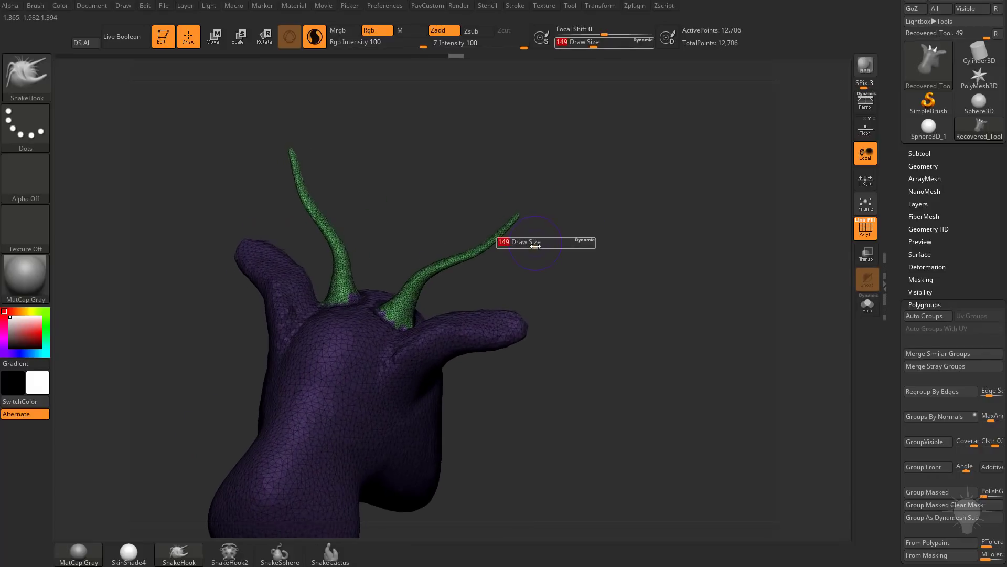
pyautogui.click(548, 242)
pyautogui.press('b')
pyautogui.press('i')
pyautogui.press('n')
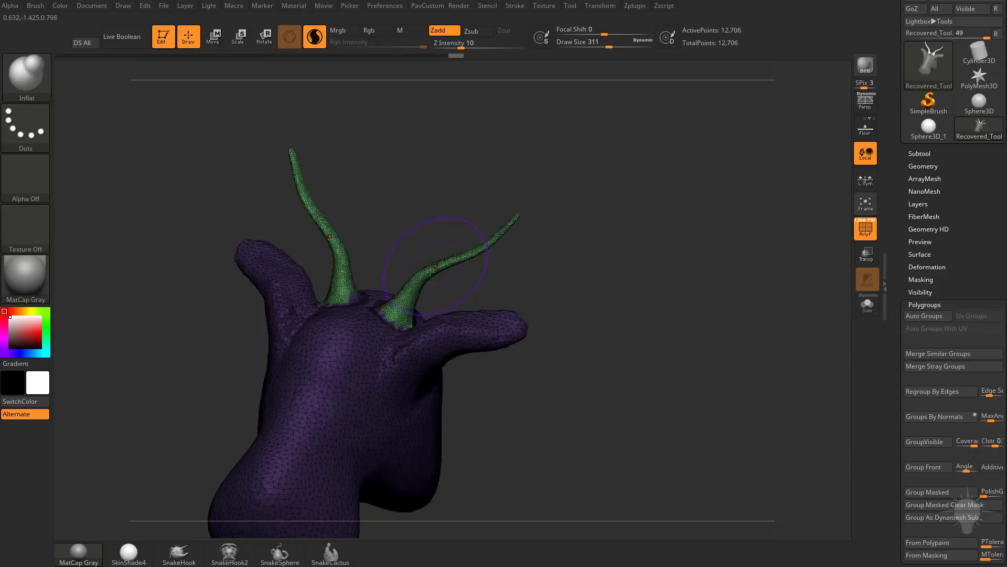
pyautogui.moveTo(447, 264); pyautogui.dragTo(518, 217)
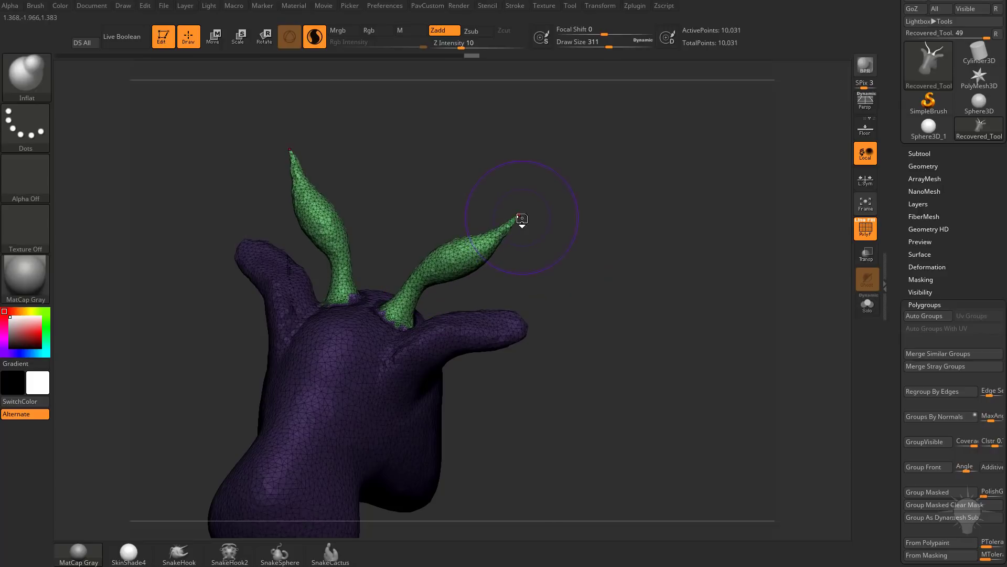
pyautogui.press('b')
pyautogui.press('i')
pyautogui.moveTo(563, 210); pyautogui.dragTo(557, 210)
pyautogui.moveTo(472, 249)
pyautogui.mouseDown()
pyautogui.moveTo(506, 227)
pyautogui.moveTo(456, 259)
pyautogui.mouseUp()
# Step: Pull the thickened horns into broad antlers with several upward prongs using a large SnakeHook brush
pyautogui.moveTo(582, 204)
pyautogui.mouseDown()
pyautogui.moveTo(596, 227)
pyautogui.moveTo(663, 203)
pyautogui.moveTo(544, 241)
pyautogui.moveTo(571, 241)
pyautogui.moveTo(535, 221)
pyautogui.moveTo(490, 234)
pyautogui.moveTo(467, 275)
pyautogui.moveTo(593, 244)
pyautogui.moveTo(625, 257)
pyautogui.mouseUp()
pyautogui.click(178, 555)
pyautogui.moveTo(519, 257)
pyautogui.mouseDown()
pyautogui.moveTo(652, 181)
pyautogui.moveTo(686, 169)
pyautogui.moveTo(699, 188)
pyautogui.mouseUp()
pyautogui.moveTo(480, 226); pyautogui.dragTo(480, 137)
pyautogui.moveTo(662, 217); pyautogui.dragTo(686, 219)
pyautogui.moveTo(694, 254); pyautogui.dragTo(776, 247)
pyautogui.press('s')
pyautogui.moveTo(609, 240); pyautogui.dragTo(624, 240)
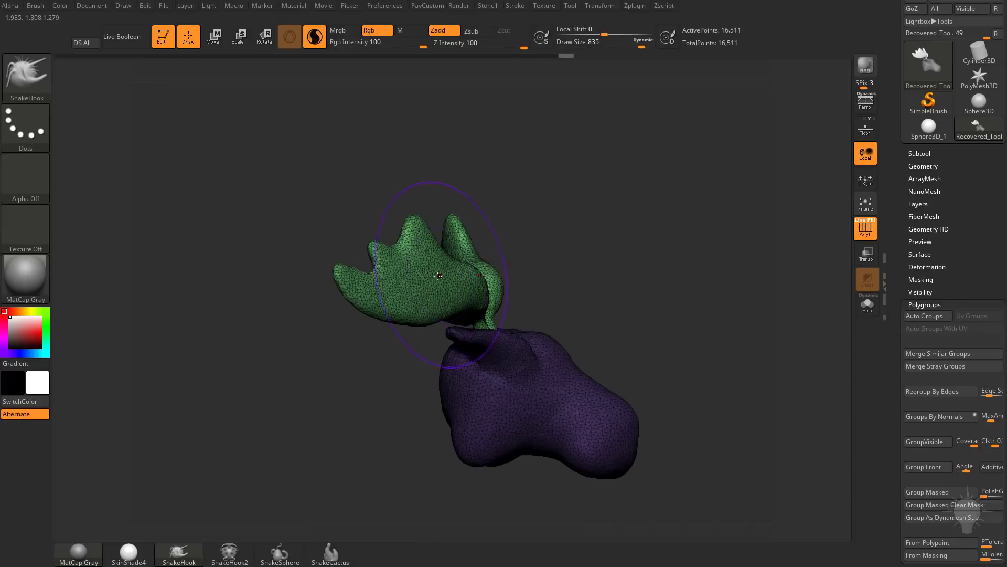
# Step: Reshape the antler palms with large SnakeHook strokes so they spread outward from the head
pyautogui.moveTo(438, 276)
pyautogui.mouseDown()
pyautogui.moveTo(434, 291)
pyautogui.moveTo(460, 300)
pyautogui.mouseUp()
pyautogui.press('[')
pyautogui.moveTo(525, 275)
pyautogui.mouseDown()
pyautogui.moveTo(472, 298)
pyautogui.moveTo(463, 315)
pyautogui.moveTo(446, 291)
pyautogui.moveTo(436, 296)
pyautogui.mouseUp()
pyautogui.press('s')
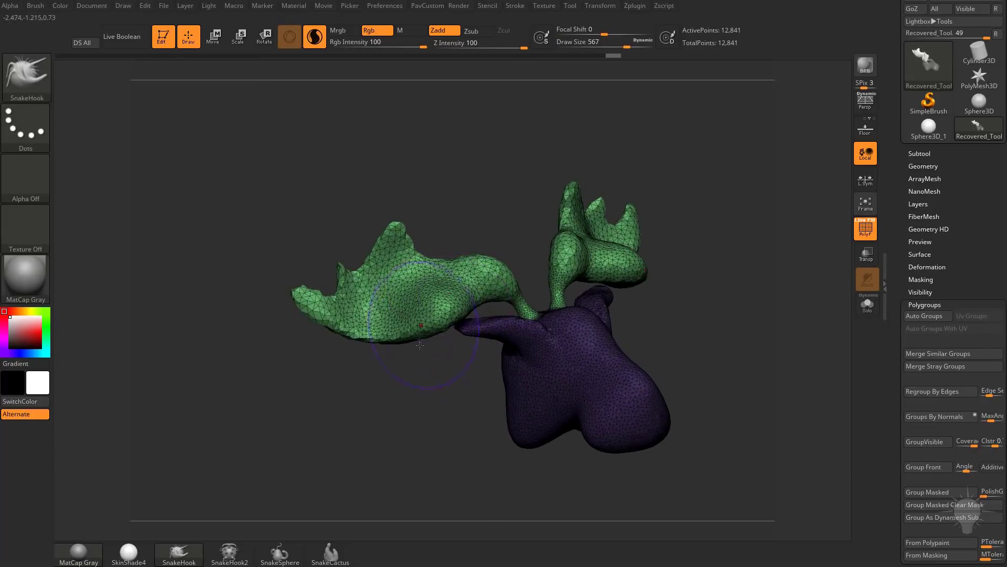
# Step: Pull extra prongs out of the antlers' lower edges with smaller SnakeHook strokes and clear the mask
pyautogui.moveTo(420, 345)
pyautogui.mouseDown()
pyautogui.moveTo(362, 347)
pyautogui.moveTo(373, 317)
pyautogui.moveTo(355, 313)
pyautogui.mouseUp()
pyautogui.moveTo(346, 350)
pyautogui.mouseDown()
pyautogui.moveTo(425, 344)
pyautogui.moveTo(414, 343)
pyautogui.moveTo(409, 324)
pyautogui.mouseUp()
pyautogui.press('s')
pyautogui.moveTo(398, 377); pyautogui.dragTo(436, 348)
pyautogui.press('s')
pyautogui.moveTo(513, 306); pyautogui.dragTo(444, 345)
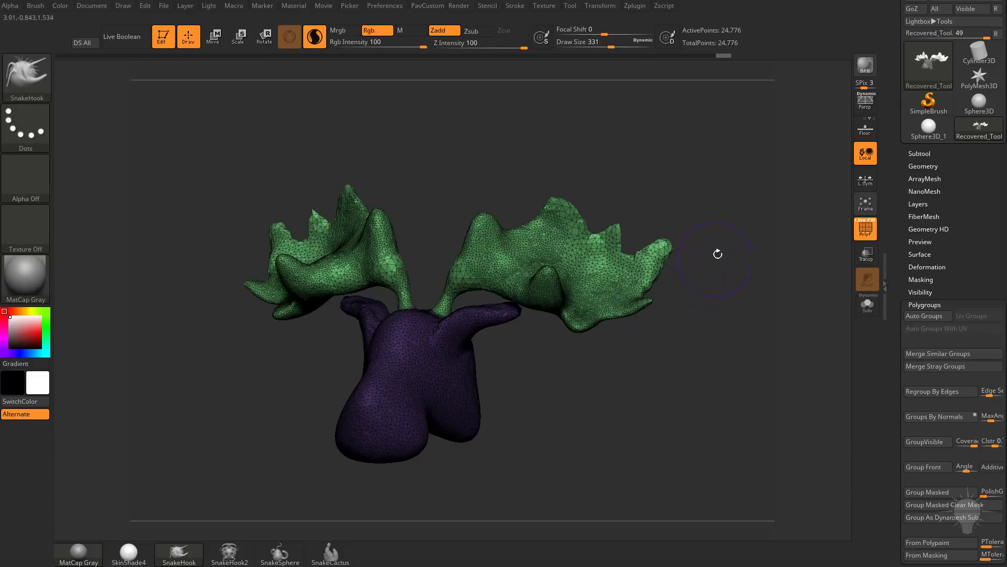
pyautogui.keyDown('ctrl'); pyautogui.moveTo(716, 208); pyautogui.dragTo(733, 246); pyautogui.keyUp('ctrl')
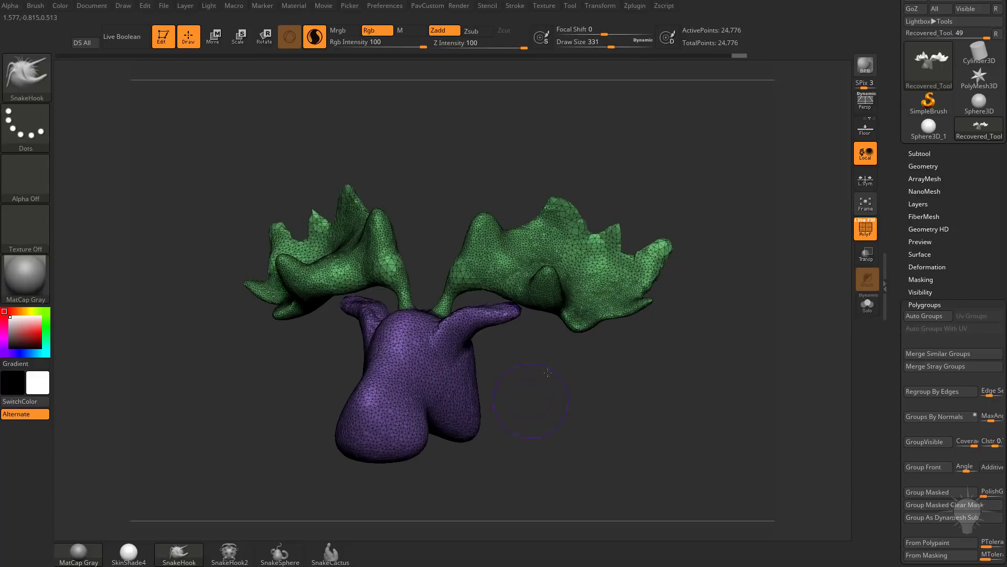
# Step: Sculpt recessed eye sockets with raised eyeballs on both sides of the head using the Standard brush at draw size 212
pyautogui.moveTo(548, 372); pyautogui.dragTo(565, 391)
pyautogui.press('s')
pyautogui.click(461, 342)
pyautogui.press('s')
pyautogui.click(438, 322)
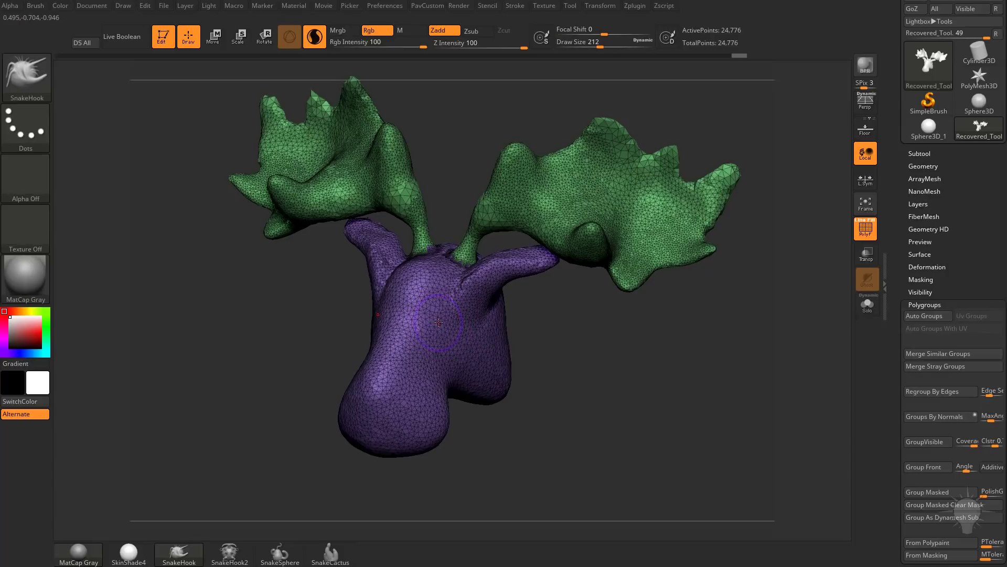
pyautogui.press('b')
pyautogui.press('s')
pyautogui.press('t')
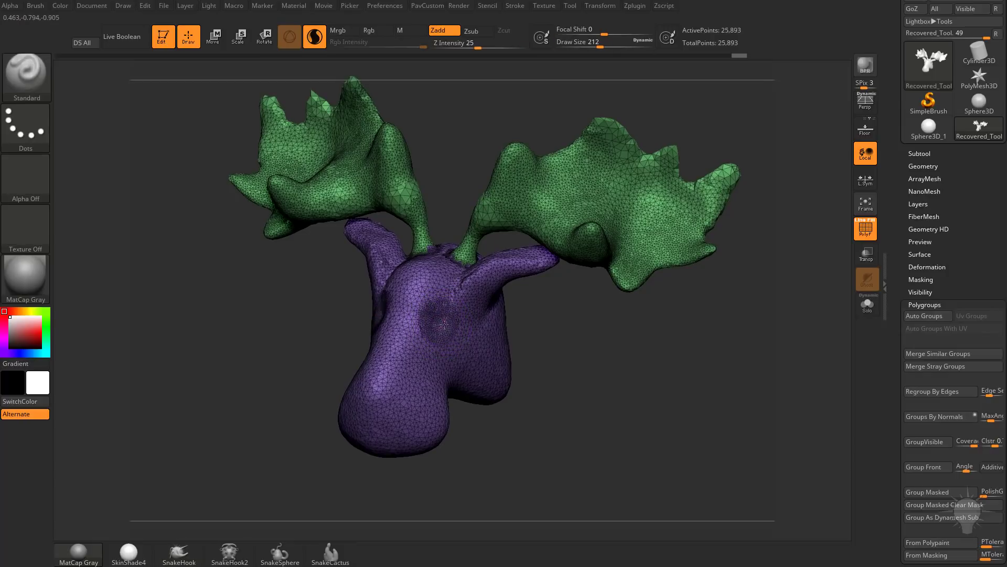
pyautogui.keyDown('alt'); pyautogui.moveTo(444, 324); pyautogui.dragTo(440, 320); pyautogui.keyUp('alt')
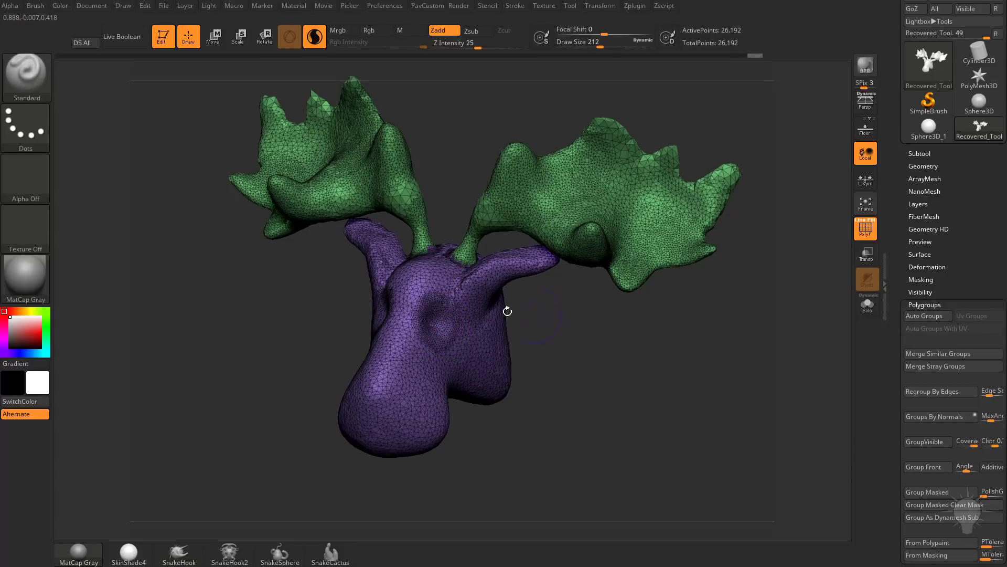
pyautogui.moveTo(537, 330)
pyautogui.mouseDown()
pyautogui.moveTo(562, 336)
pyautogui.moveTo(493, 353)
pyautogui.mouseUp()
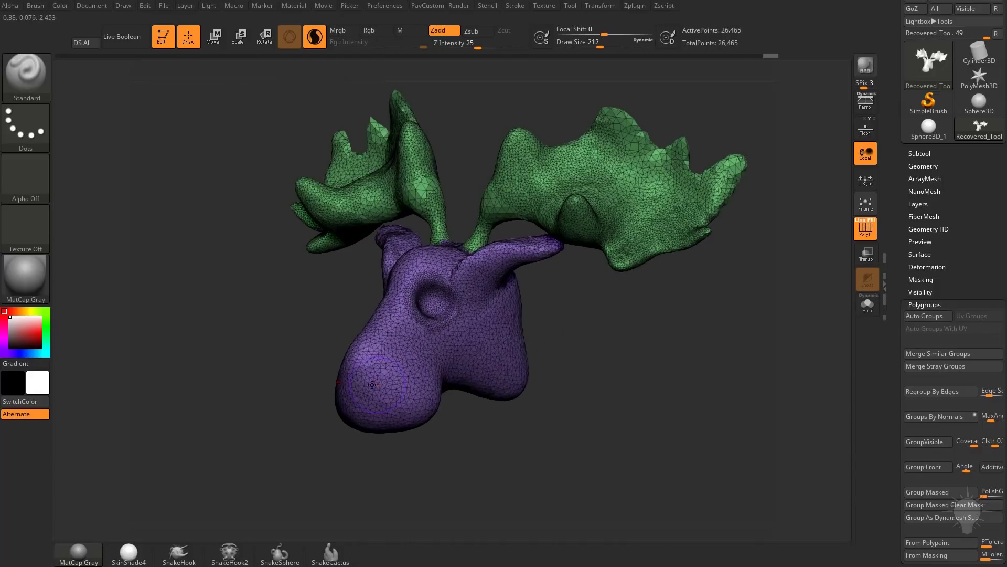
# Step: Sculpt the mouth line and full lips into the end of the muzzle with the Standard brush
pyautogui.moveTo(359, 379); pyautogui.dragTo(409, 376)
pyautogui.moveTo(555, 356); pyautogui.dragTo(674, 362)
pyautogui.keyDown('alt'); pyautogui.moveTo(362, 374); pyautogui.dragTo(362, 378); pyautogui.keyUp('alt')
pyautogui.moveTo(503, 350)
pyautogui.mouseDown()
pyautogui.moveTo(413, 395)
pyautogui.moveTo(451, 399)
pyautogui.mouseUp()
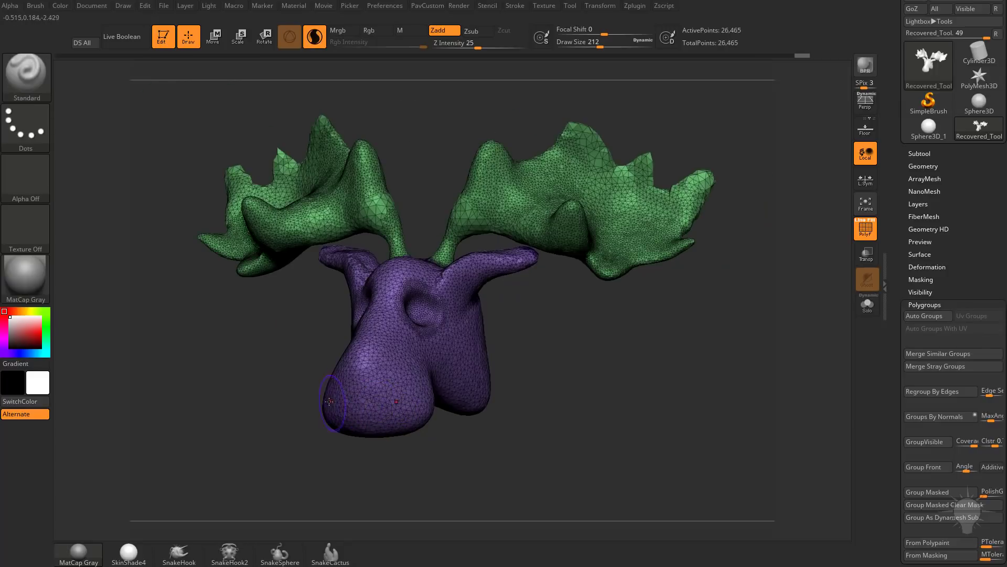
pyautogui.hotkey('ctrl', 'z')
pyautogui.hotkey('ctrl', 'z')
pyautogui.hotkey('ctrl', 'z')
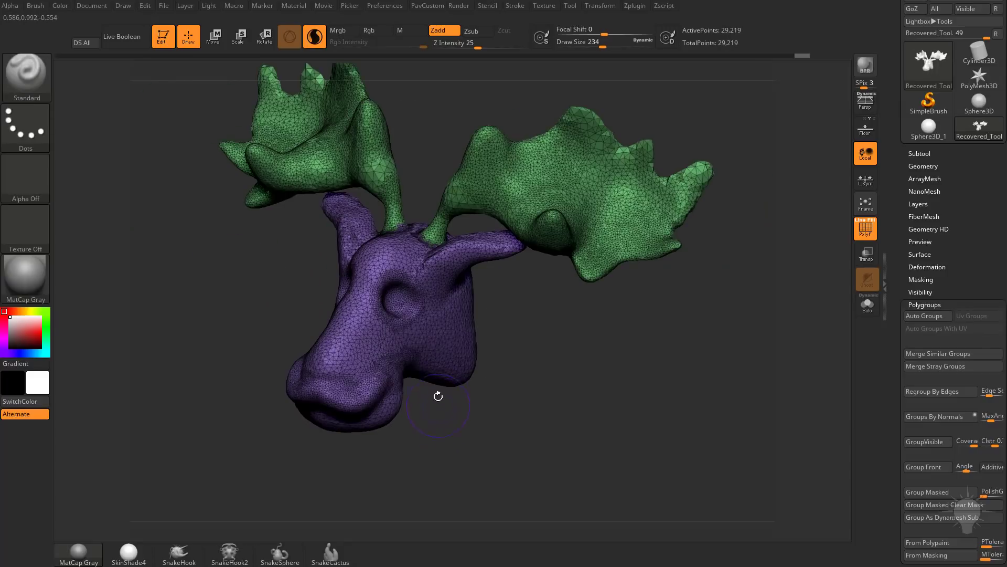
# Step: Build up the muzzle and the back of the head with the Clay brush and hide the polygroup wireframe
pyautogui.press('b')
pyautogui.press('c')
pyautogui.press('l')
pyautogui.moveTo(315, 367)
pyautogui.mouseDown()
pyautogui.moveTo(366, 355)
pyautogui.moveTo(324, 362)
pyautogui.moveTo(343, 341)
pyautogui.mouseUp()
pyautogui.moveTo(543, 365); pyautogui.dragTo(557, 351)
pyautogui.moveTo(704, 301); pyautogui.dragTo(530, 320)
pyautogui.click(865, 228)
pyautogui.moveTo(754, 263)
pyautogui.mouseDown()
pyautogui.moveTo(450, 296)
pyautogui.moveTo(460, 341)
pyautogui.moveTo(464, 309)
pyautogui.mouseUp()
pyautogui.moveTo(367, 338); pyautogui.dragTo(583, 325)
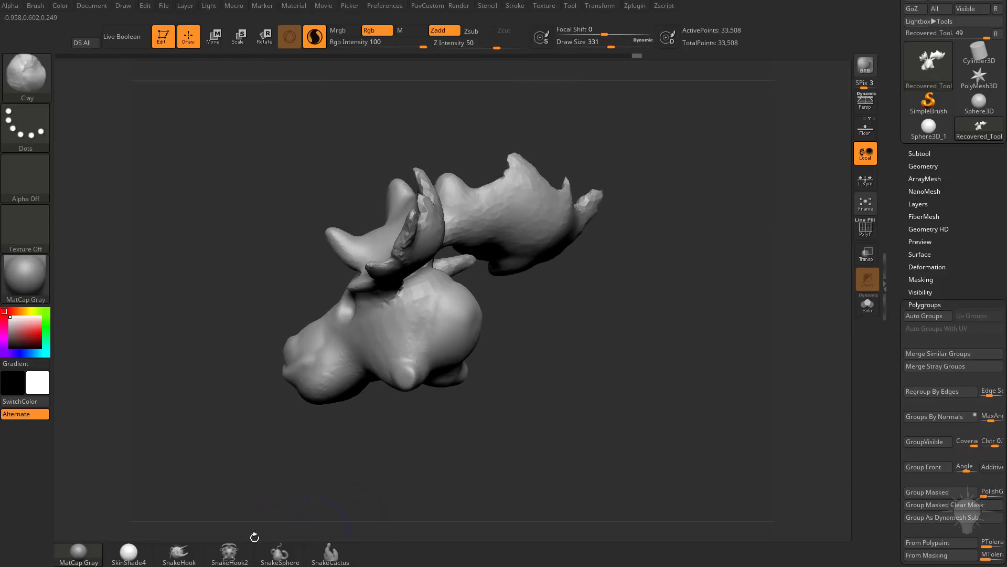
# Step: Pull the back of the head out into a neck with the SnakeHook brush at draw size 550 and smooth it
pyautogui.click(181, 552)
pyautogui.moveTo(461, 368); pyautogui.dragTo(496, 389)
pyautogui.moveTo(477, 332); pyautogui.dragTo(511, 311)
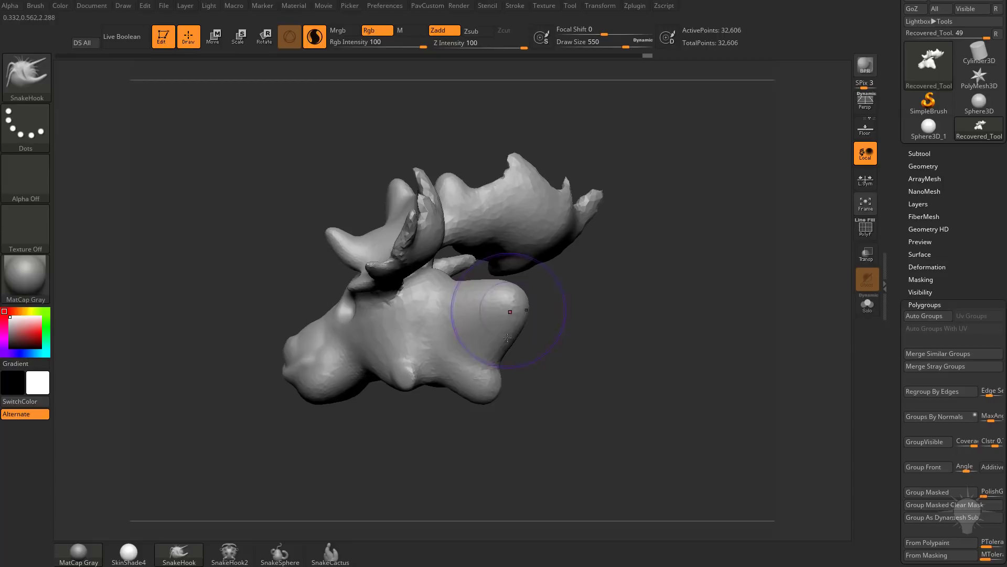
pyautogui.moveTo(452, 355)
pyautogui.mouseDown()
pyautogui.moveTo(542, 366)
pyautogui.moveTo(734, 351)
pyautogui.mouseUp()
pyautogui.moveTo(655, 357); pyautogui.dragTo(551, 362)
pyautogui.keyDown('shift'); pyautogui.moveTo(433, 365); pyautogui.dragTo(460, 386); pyautogui.keyUp('shift')
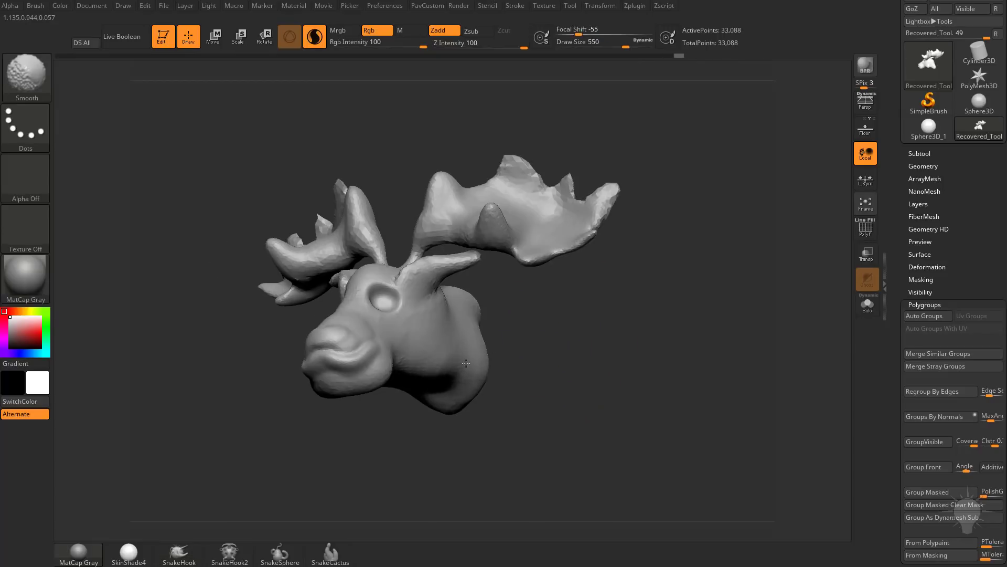
# Step: Lengthen the neck and chest downward with the SnakeHook brush at draw size 445
pyautogui.moveTo(587, 388)
pyautogui.mouseDown()
pyautogui.moveTo(499, 391)
pyautogui.moveTo(461, 404)
pyautogui.moveTo(503, 441)
pyautogui.moveTo(481, 342)
pyautogui.mouseUp()
pyautogui.moveTo(558, 341); pyautogui.dragTo(548, 333)
pyautogui.hotkey('ctrl', 'z')
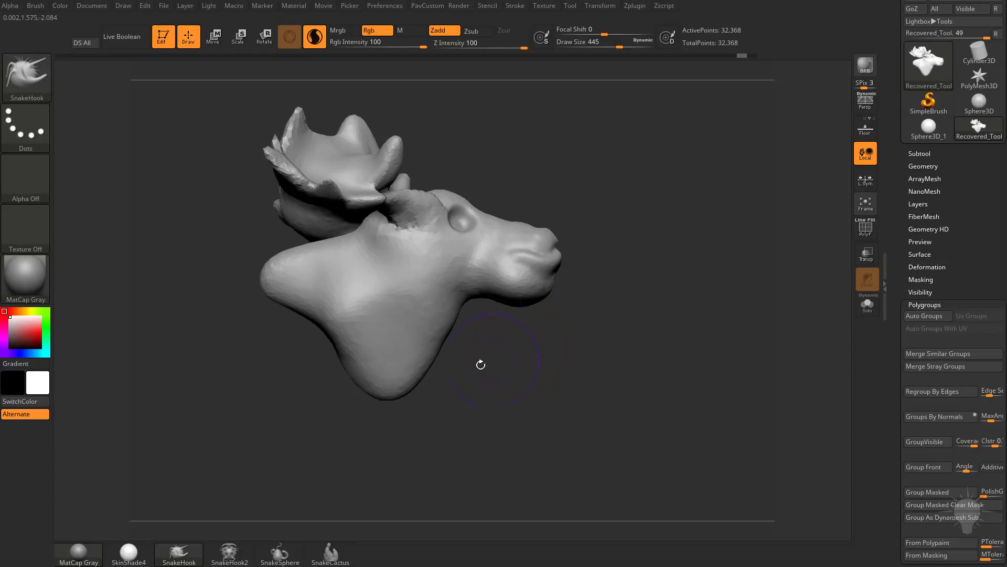
pyautogui.moveTo(408, 385); pyautogui.dragTo(439, 461)
pyautogui.moveTo(550, 341); pyautogui.dragTo(451, 338)
pyautogui.moveTo(357, 299); pyautogui.dragTo(226, 307)
# Step: Carve a crease between the jaw and the neck with the DamStandard brush and soften it by smoothing
pyautogui.press('b')
pyautogui.press('d')
pyautogui.press('s')
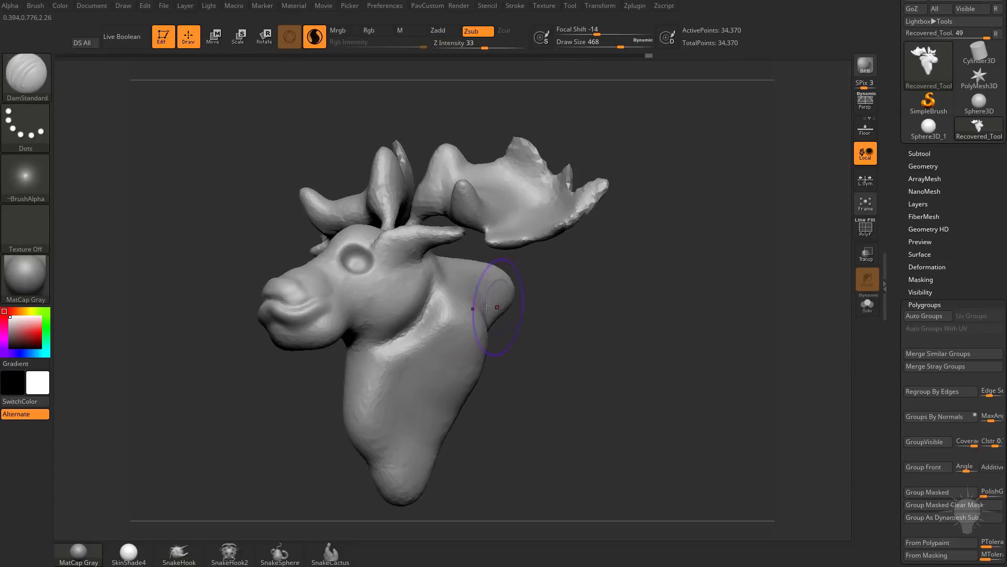
pyautogui.moveTo(442, 278); pyautogui.dragTo(375, 367)
pyautogui.keyDown('alt'); pyautogui.moveTo(547, 336); pyautogui.dragTo(583, 331); pyautogui.keyUp('alt')
pyautogui.press('shift')
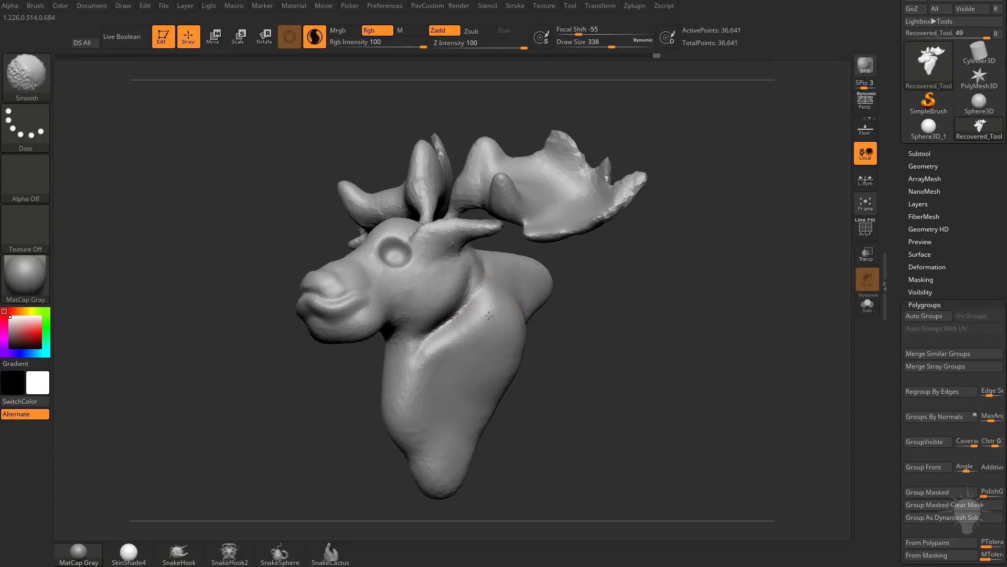
pyautogui.keyDown('shift'); pyautogui.moveTo(489, 315); pyautogui.dragTo(475, 300); pyautogui.keyUp('shift')
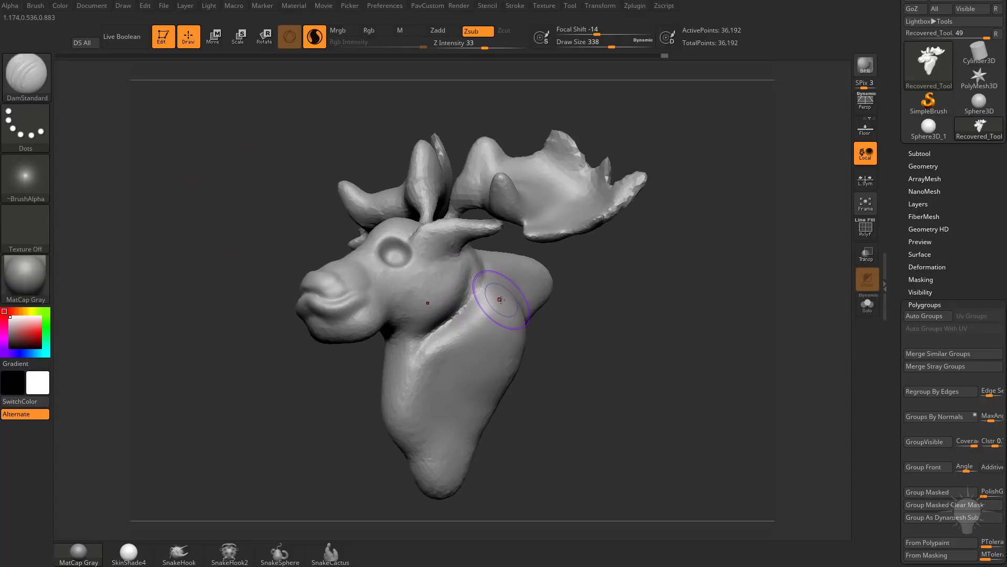
# Step: Smooth the side of the neck behind the jaw crease at draw size 437
pyautogui.moveTo(563, 316)
pyautogui.mouseDown()
pyautogui.moveTo(557, 328)
pyautogui.moveTo(509, 326)
pyautogui.mouseUp()
pyautogui.press('s')
pyautogui.moveTo(508, 326); pyautogui.dragTo(513, 326)
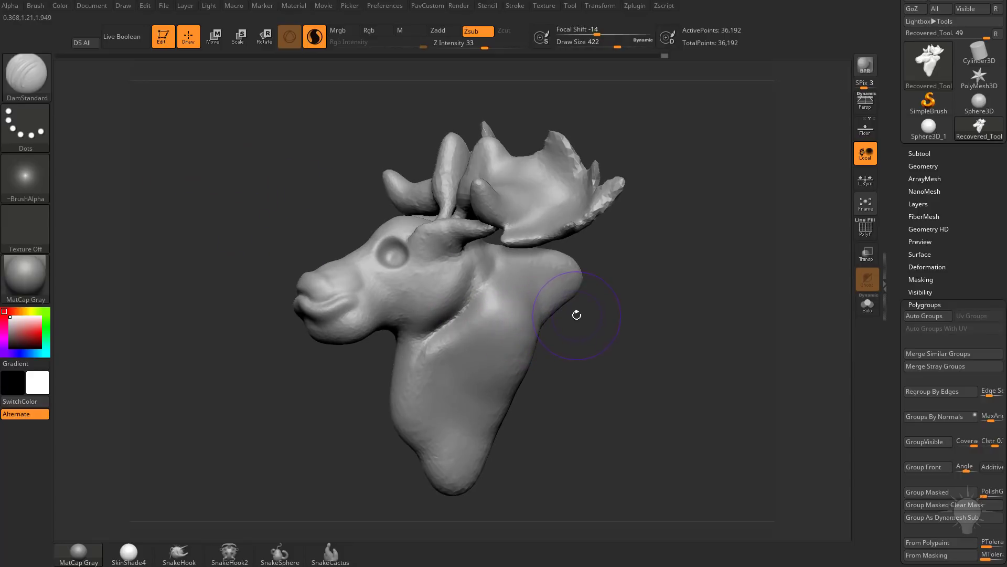
pyautogui.press('b')
pyautogui.press('d')
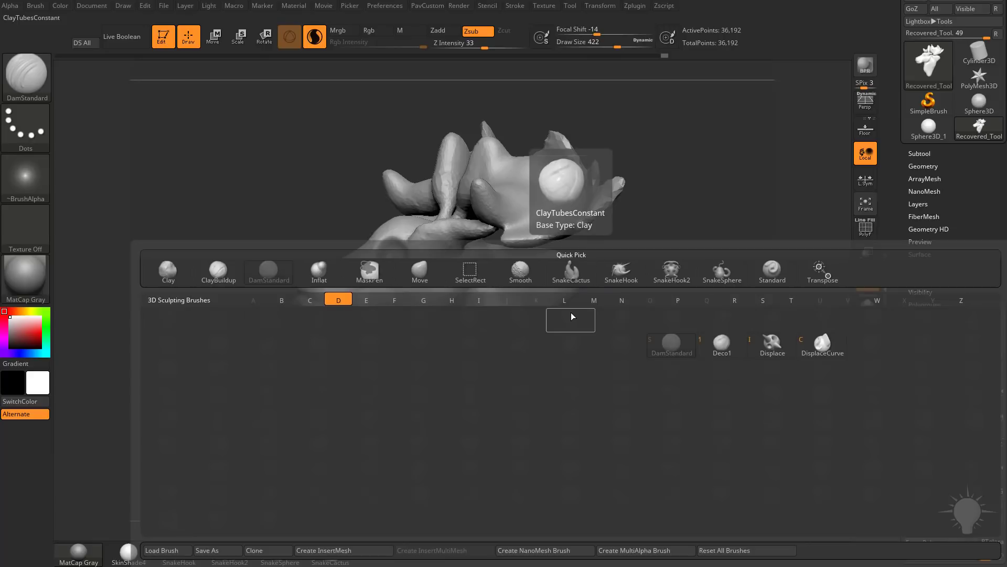
pyautogui.click(662, 270)
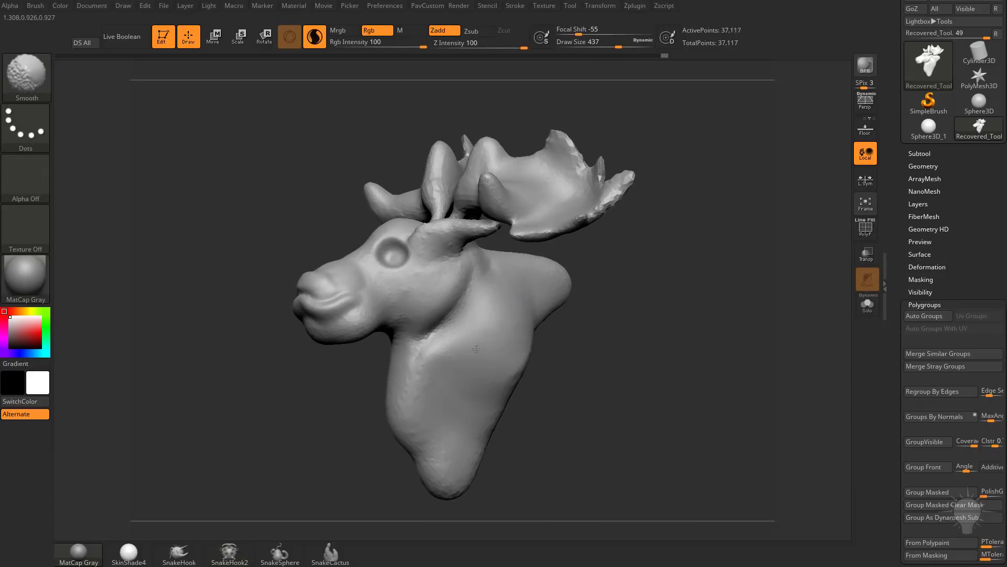
pyautogui.moveTo(584, 306)
pyautogui.mouseDown()
pyautogui.moveTo(610, 323)
pyautogui.moveTo(578, 346)
pyautogui.mouseUp()
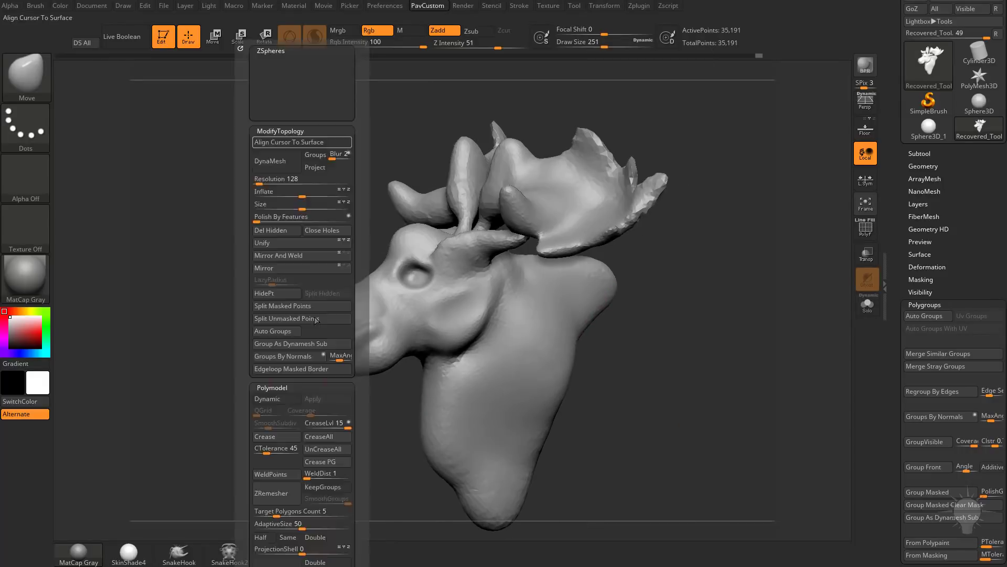
# Step: Open the mouth and shape the lower lip with the Standard brush at draw size 167
pyautogui.moveTo(471, 299)
pyautogui.mouseDown()
pyautogui.moveTo(451, 330)
pyautogui.moveTo(438, 331)
pyautogui.mouseUp()
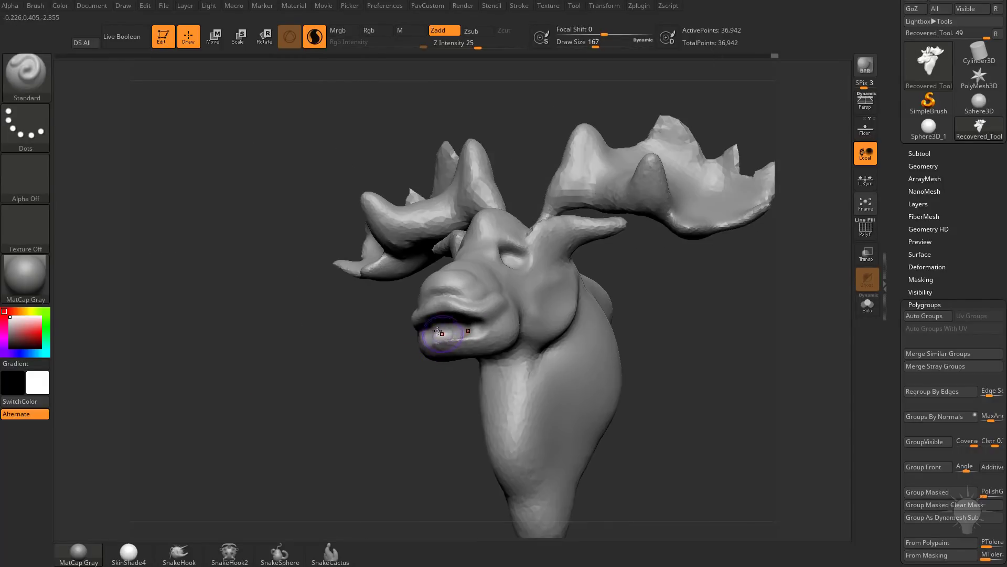
pyautogui.moveTo(539, 312); pyautogui.dragTo(481, 333, button='right')
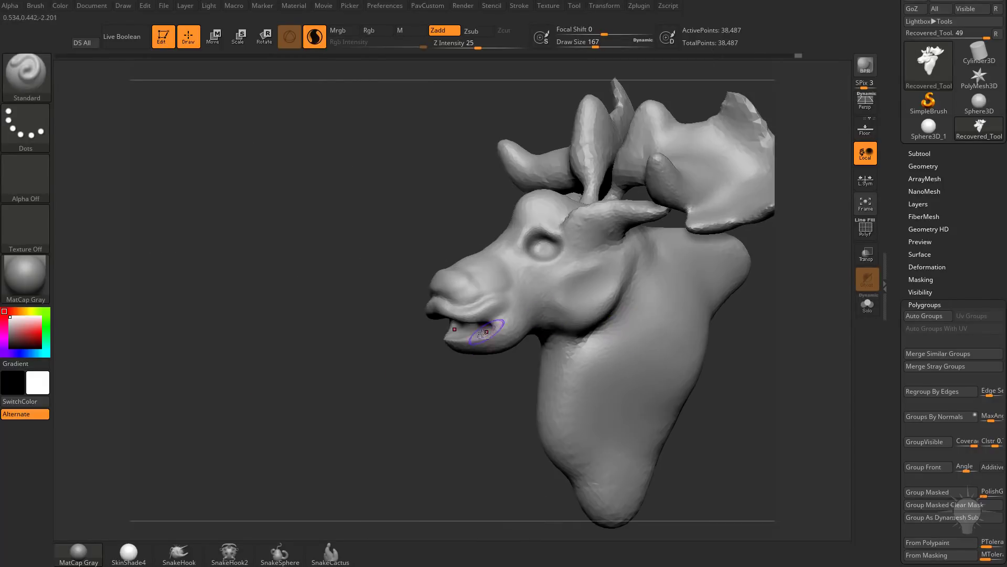
pyautogui.moveTo(509, 318)
pyautogui.mouseDown()
pyautogui.moveTo(546, 343)
pyautogui.moveTo(473, 344)
pyautogui.mouseUp()
# Step: Thicken the lips around the open mouth with the Inflat brush at draw size 217
pyautogui.press('b')
pyautogui.press('i')
pyautogui.press('n')
pyautogui.press('s')
pyautogui.hotkey('ctrl', 'shift', 'z')
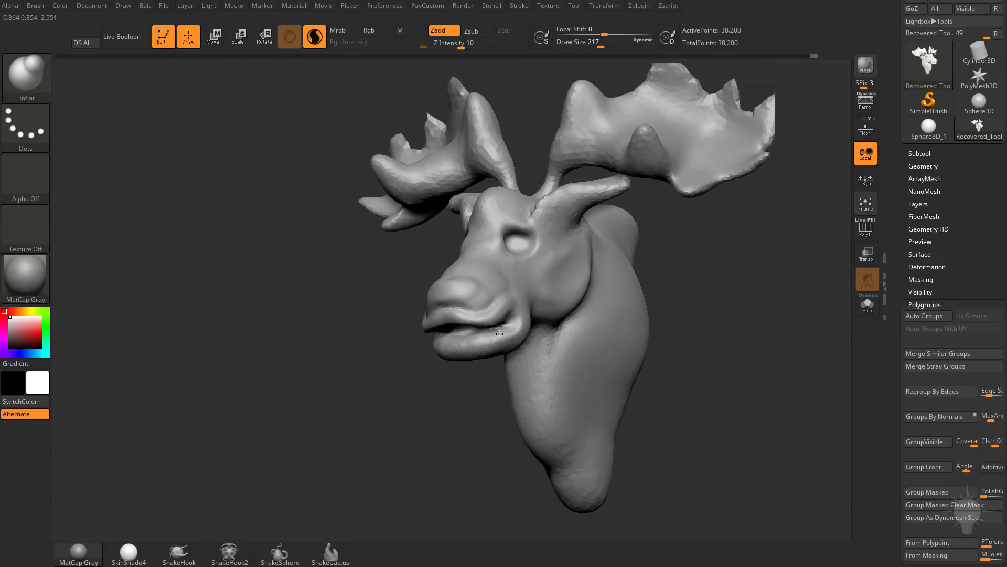
pyautogui.hotkey('ctrl', 'shift', 'z')
pyautogui.moveTo(735, 318); pyautogui.dragTo(728, 303)
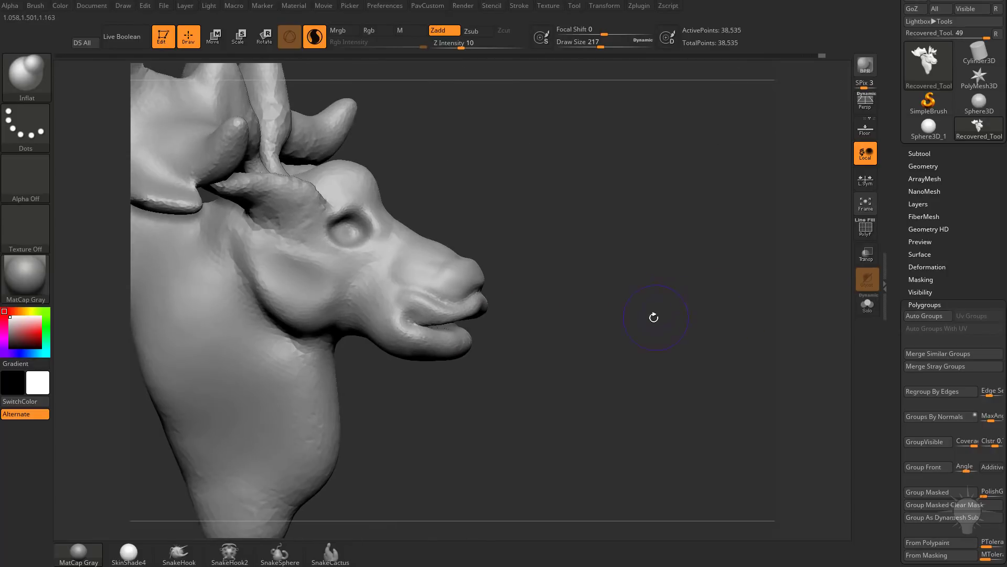
# Step: Try to close the mouth by inflating the lips at draw size 338 and smoothing the lower lip
pyautogui.moveTo(654, 317); pyautogui.dragTo(636, 304)
pyautogui.keyDown('alt'); pyautogui.moveTo(562, 282); pyautogui.dragTo(581, 302); pyautogui.keyUp('alt')
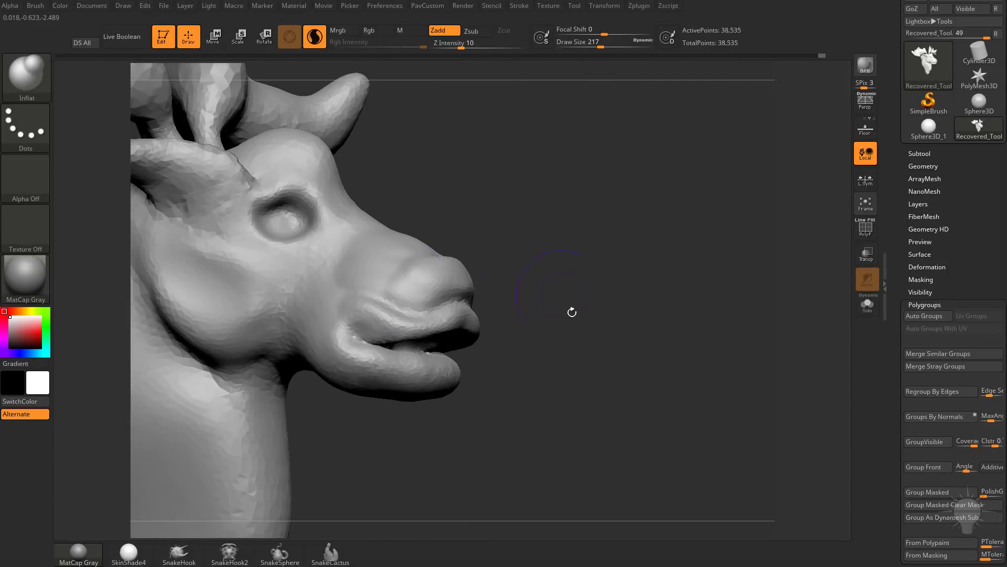
pyautogui.hotkey('ctrl', 'shift', 'z')
pyautogui.hotkey('ctrl', 'shift', 'z')
pyautogui.hotkey('ctrl', 'shift', 'z')
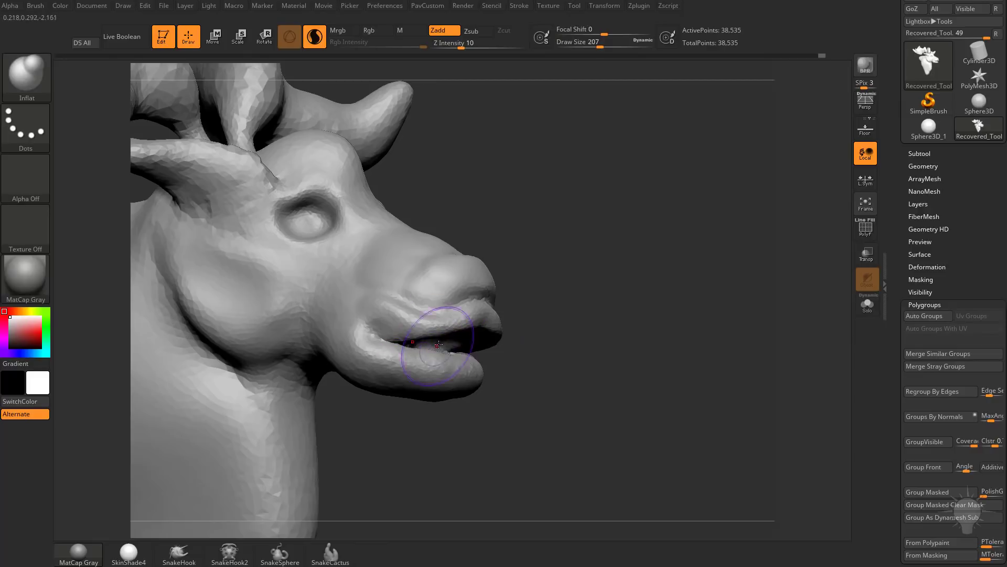
pyautogui.hotkey('ctrl', 'shift', 'z')
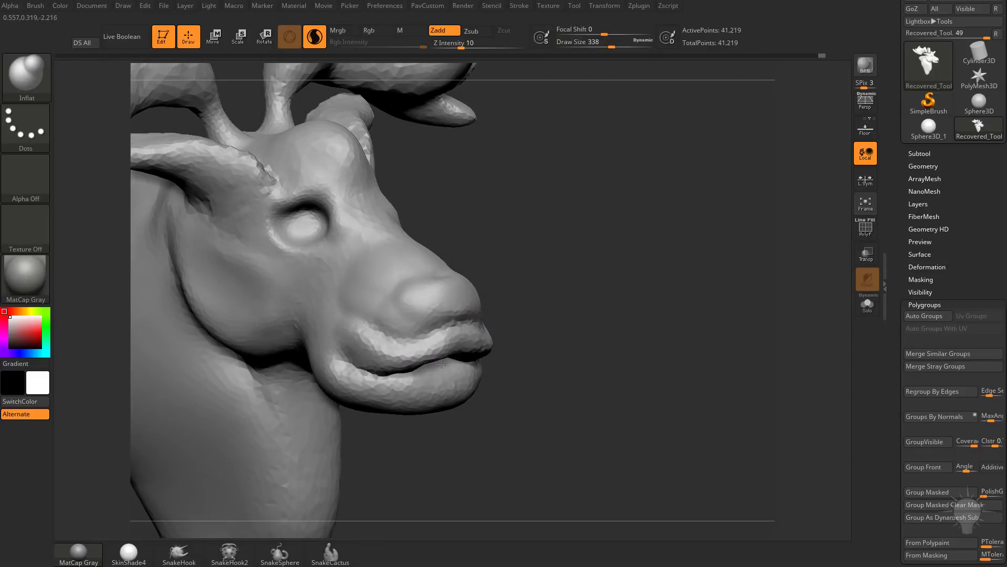
pyautogui.moveTo(442, 364)
pyautogui.mouseDown()
pyautogui.moveTo(478, 352)
pyautogui.moveTo(431, 365)
pyautogui.moveTo(558, 313)
pyautogui.mouseUp()
pyautogui.press('[')
pyautogui.press('shift')
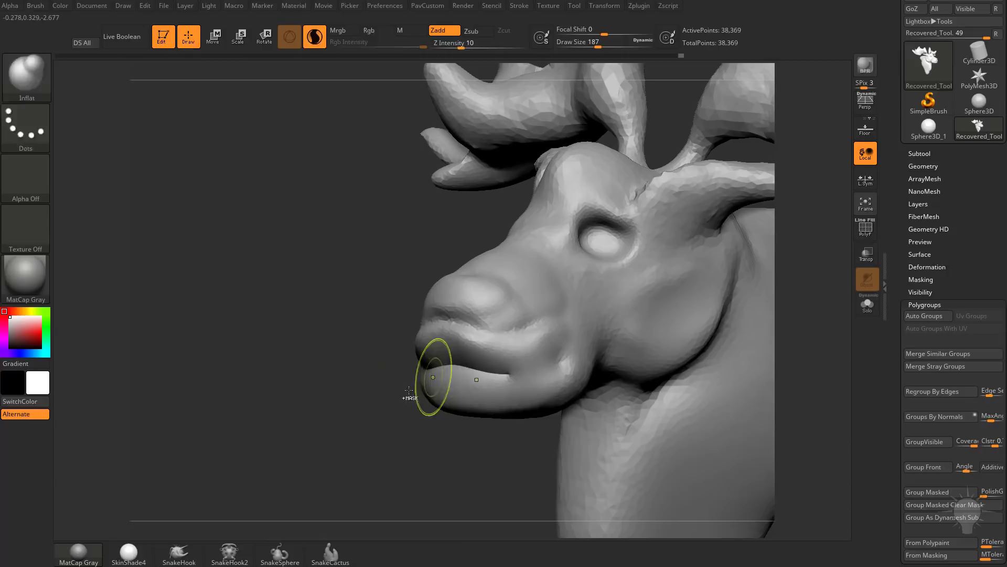
pyautogui.keyDown('shift'); pyautogui.moveTo(434, 377); pyautogui.dragTo(499, 367); pyautogui.keyUp('shift')
pyautogui.moveTo(371, 427)
pyautogui.mouseDown()
pyautogui.moveTo(303, 431)
pyautogui.moveTo(343, 437)
pyautogui.moveTo(456, 409)
pyautogui.moveTo(591, 341)
pyautogui.moveTo(790, 281)
pyautogui.mouseUp()
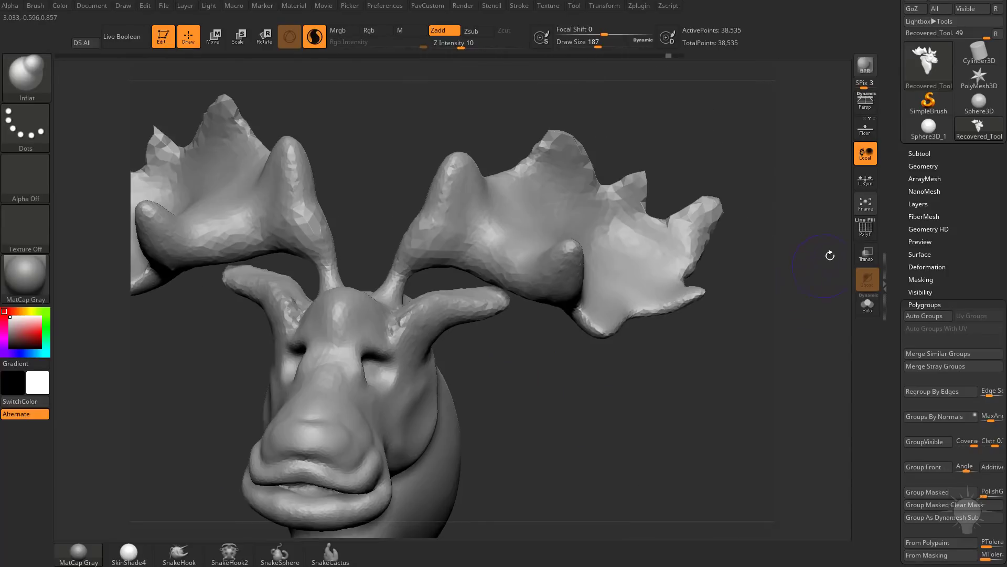
# Step: Show the polygroups, mask the head group with Transpose, and invert the mask to protect the antlers
pyautogui.click(865, 229)
pyautogui.press('w')
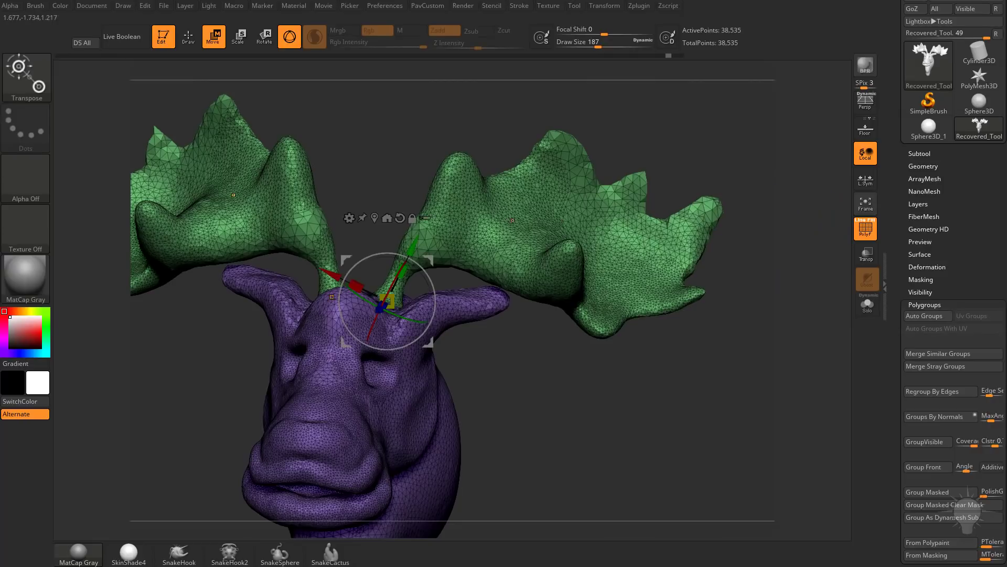
pyautogui.keyDown('ctrl'); pyautogui.click(423, 255); pyautogui.keyUp('ctrl')
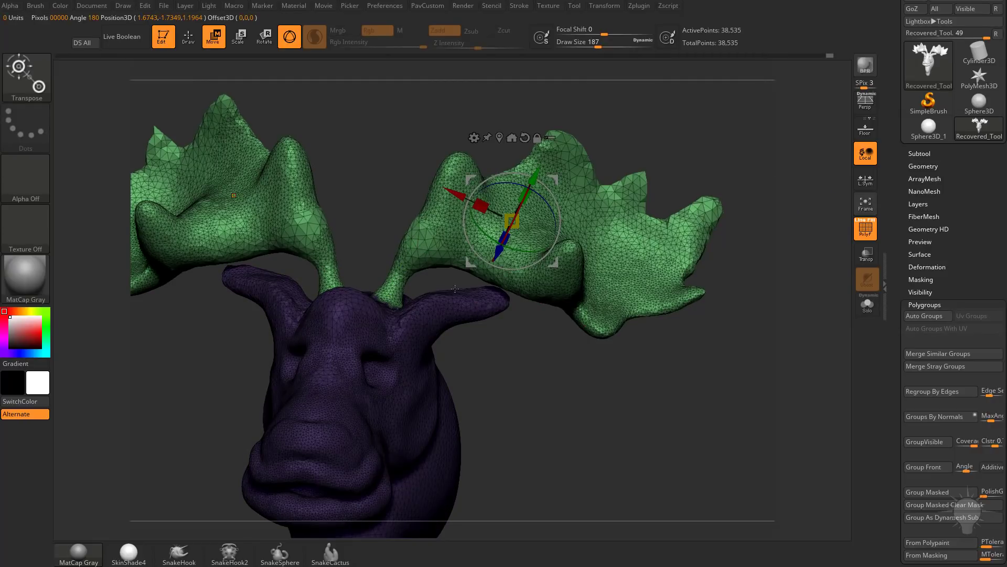
pyautogui.press('q')
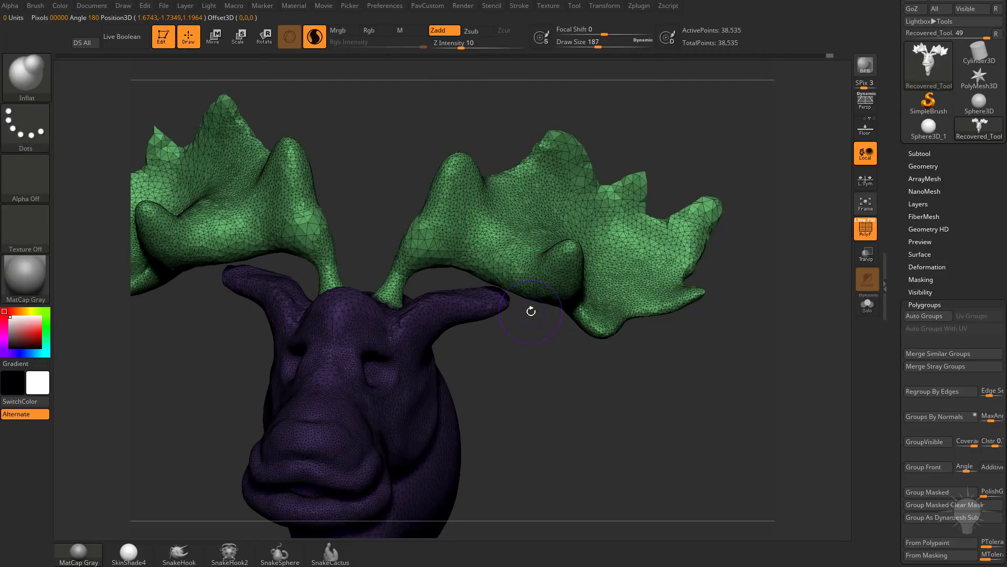
pyautogui.keyDown('ctrl'); pyautogui.click(524, 398); pyautogui.keyUp('ctrl')
# Step: Reshape the ears into shorter, fuller forms with the SnakeHook brush and smooth them
pyautogui.moveTo(526, 397)
pyautogui.mouseDown()
pyautogui.moveTo(518, 348)
pyautogui.moveTo(502, 332)
pyautogui.moveTo(539, 160)
pyautogui.mouseUp()
pyautogui.click(181, 553)
pyautogui.moveTo(530, 118)
pyautogui.mouseDown()
pyautogui.moveTo(490, 121)
pyautogui.moveTo(556, 129)
pyautogui.mouseUp()
pyautogui.keyDown('shift'); pyautogui.moveTo(514, 220); pyautogui.dragTo(531, 176); pyautogui.keyUp('shift')
pyautogui.keyDown('shift'); pyautogui.moveTo(485, 275); pyautogui.dragTo(464, 302); pyautogui.keyUp('shift')
pyautogui.moveTo(531, 348); pyautogui.dragTo(594, 342)
pyautogui.hotkey('ctrl', 'z')
# Step: Clear the mask, finish smoothing around the ears, and hide the polygroup wireframe
pyautogui.moveTo(734, 322)
pyautogui.keyDown('ctrl'); pyautogui.mouseDown()
pyautogui.moveTo(768, 337)
pyautogui.moveTo(777, 374)
pyautogui.mouseUp(); pyautogui.keyUp('ctrl')
pyautogui.keyDown('shift'); pyautogui.moveTo(527, 183); pyautogui.dragTo(463, 301); pyautogui.keyUp('shift')
pyautogui.moveTo(528, 320)
pyautogui.mouseDown()
pyautogui.moveTo(455, 303)
pyautogui.moveTo(540, 344)
pyautogui.moveTo(502, 375)
pyautogui.mouseUp()
pyautogui.keyDown('alt'); pyautogui.moveTo(682, 366); pyautogui.dragTo(741, 330); pyautogui.keyUp('alt')
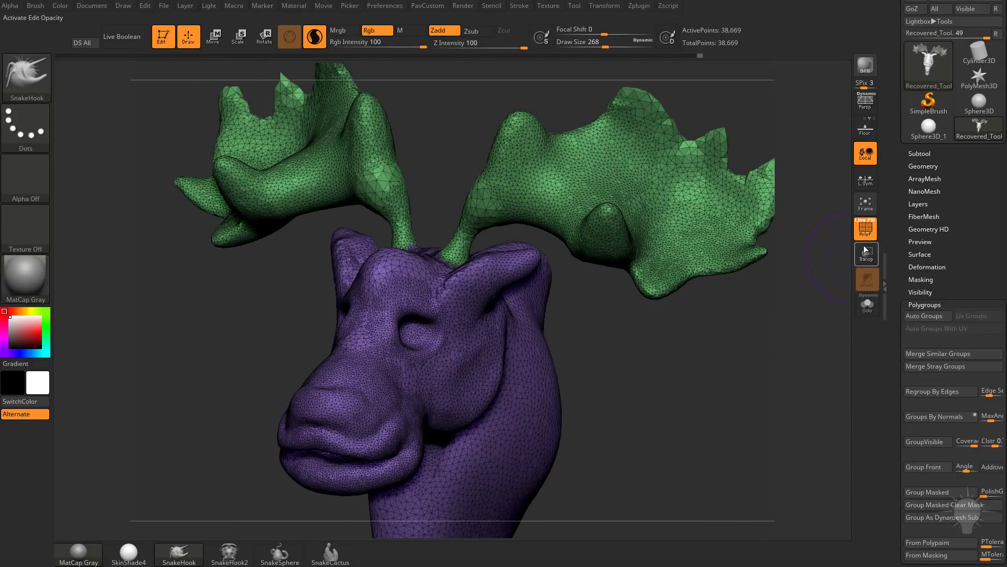
pyautogui.moveTo(721, 327); pyautogui.dragTo(643, 330)
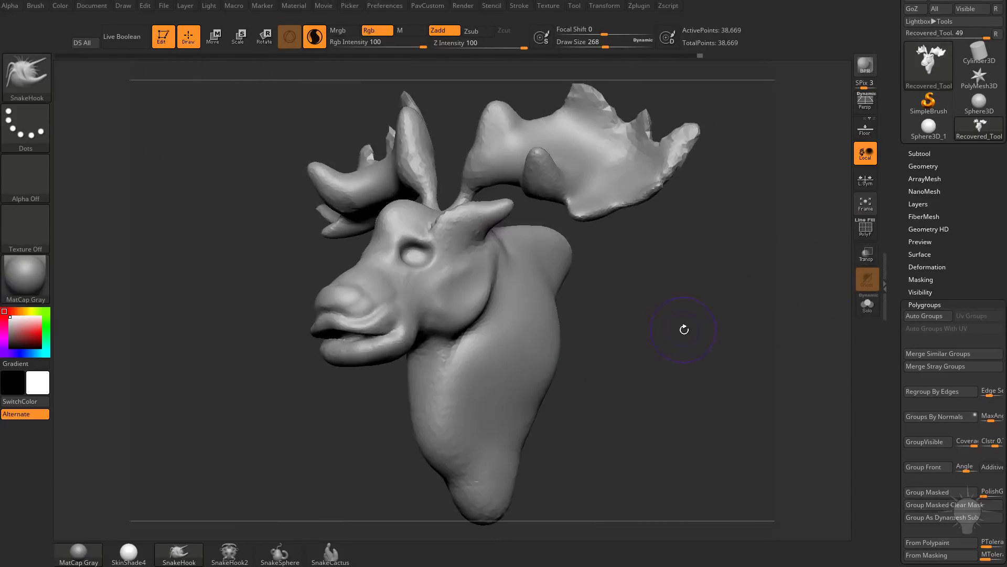
# Step: Build up rounded shoulder masses on the neck with the Clay brush, starting at draw size 400 and refining at 234
pyautogui.press('b')
pyautogui.press('c')
pyautogui.press('l')
pyautogui.press('s')
pyautogui.moveTo(530, 310); pyautogui.dragTo(539, 309)
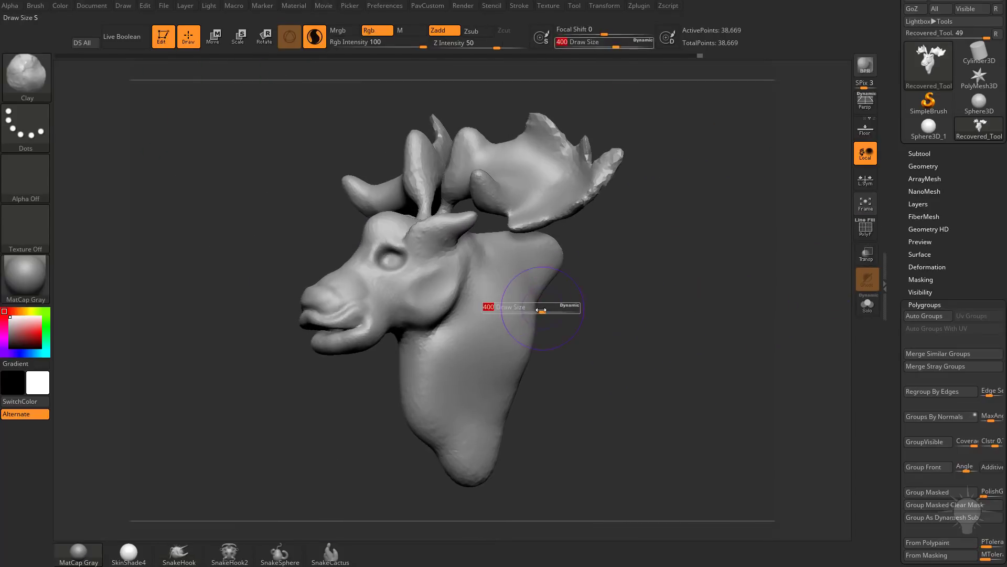
pyautogui.moveTo(505, 266)
pyautogui.mouseDown()
pyautogui.moveTo(516, 302)
pyautogui.moveTo(510, 363)
pyautogui.mouseUp()
pyautogui.moveTo(530, 315); pyautogui.dragTo(513, 362)
pyautogui.moveTo(674, 335)
pyautogui.mouseDown()
pyautogui.moveTo(619, 334)
pyautogui.moveTo(703, 335)
pyautogui.mouseUp()
pyautogui.hotkey('ctrl', 'shift', 'z')
pyautogui.hotkey('ctrl', 'shift', 'z')
pyautogui.hotkey('ctrl', 'shift', 'z')
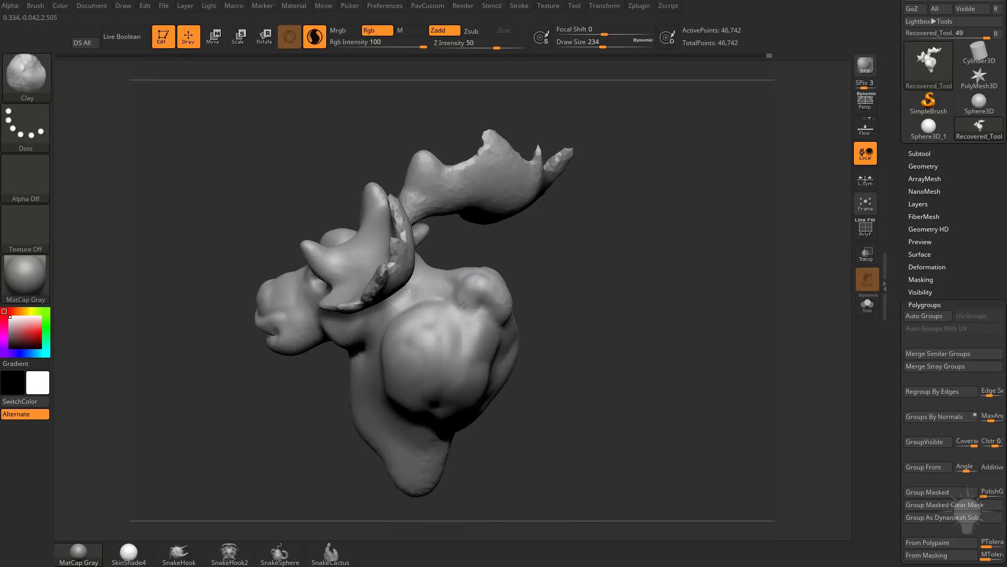
# Step: Pull pointed tufts out of the back of the neck with the SnakeHook brush at draw size 408
pyautogui.press('b')
pyautogui.press('s')
pyautogui.press('h')
pyautogui.press('s')
pyautogui.moveTo(476, 331); pyautogui.dragTo(499, 317)
pyautogui.moveTo(624, 324)
pyautogui.mouseDown()
pyautogui.moveTo(777, 325)
pyautogui.moveTo(608, 293)
pyautogui.mouseUp()
pyautogui.press('s')
pyautogui.moveTo(480, 338); pyautogui.dragTo(503, 338)
pyautogui.hotkey('ctrl', 'shift', 'z')
pyautogui.hotkey('ctrl', 'shift', 'z')
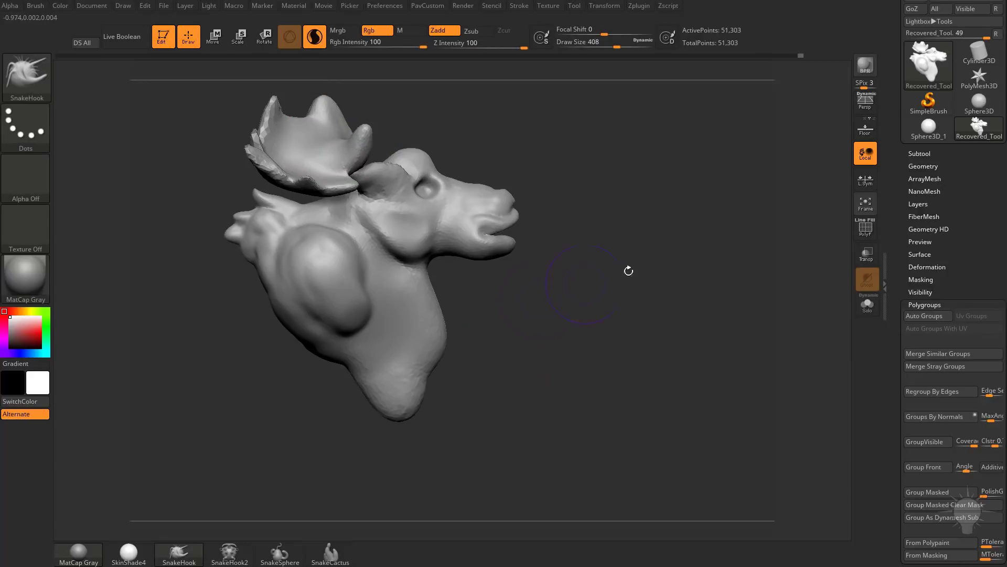
# Step: Show the floor grid and rotate the whole bust with the Transpose gizmo so the muzzle tilts downward
pyautogui.click(864, 136)
pyautogui.moveTo(677, 246)
pyautogui.mouseDown()
pyautogui.moveTo(620, 261)
pyautogui.moveTo(687, 260)
pyautogui.mouseUp()
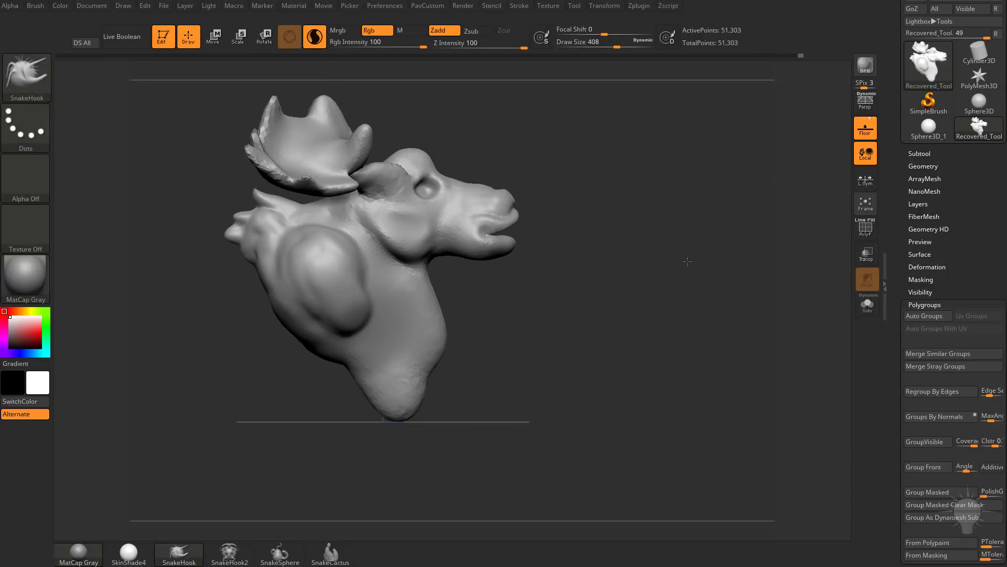
pyautogui.press('w')
pyautogui.keyDown('alt'); pyautogui.moveTo(556, 186); pyautogui.dragTo(688, 205); pyautogui.keyUp('alt')
pyautogui.moveTo(491, 193); pyautogui.dragTo(632, 202)
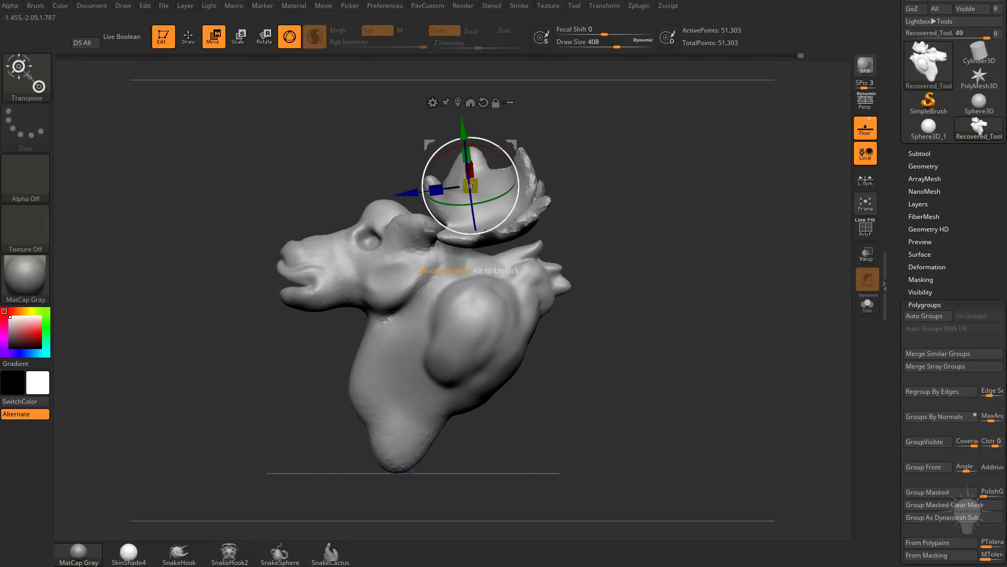
pyautogui.moveTo(499, 148); pyautogui.dragTo(455, 119)
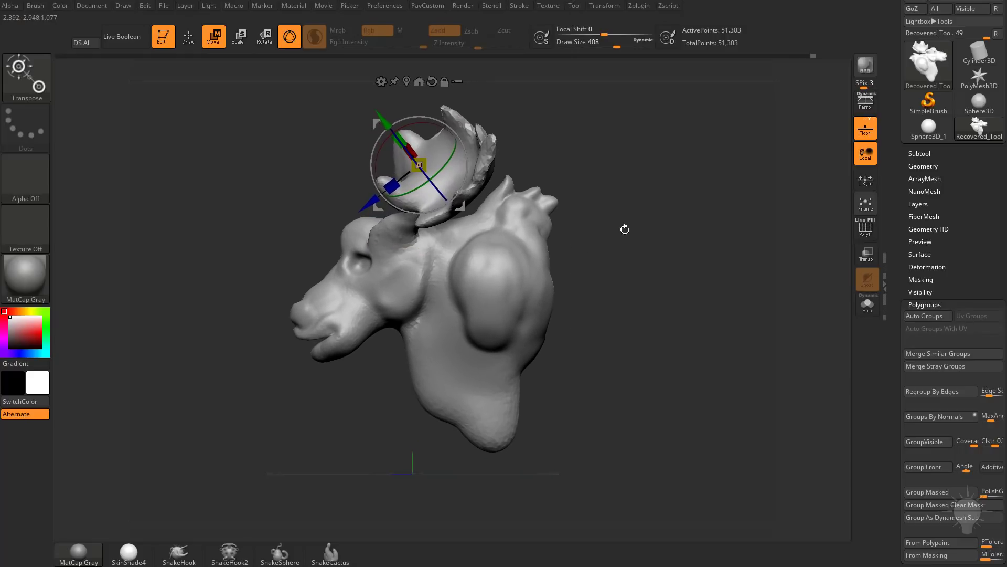
# Step: Return to sculpting with the SnakeHook brush, adjust its size, and switch to the Standard brush at draw size 158
pyautogui.press('q')
pyautogui.moveTo(625, 229)
pyautogui.mouseDown()
pyautogui.moveTo(652, 223)
pyautogui.moveTo(635, 241)
pyautogui.moveTo(685, 242)
pyautogui.mouseUp()
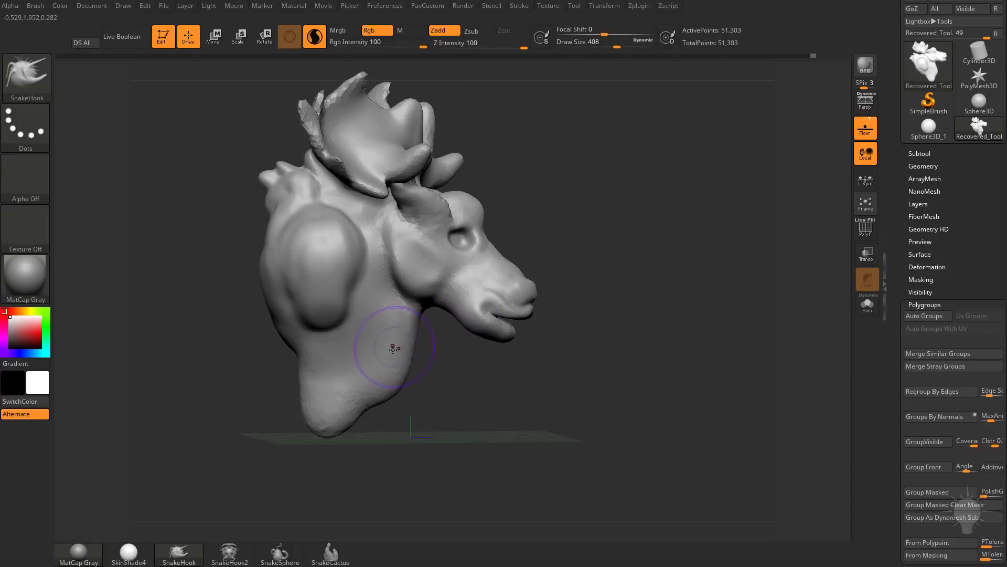
pyautogui.press('s')
pyautogui.moveTo(392, 350); pyautogui.dragTo(408, 350)
pyautogui.press('b')
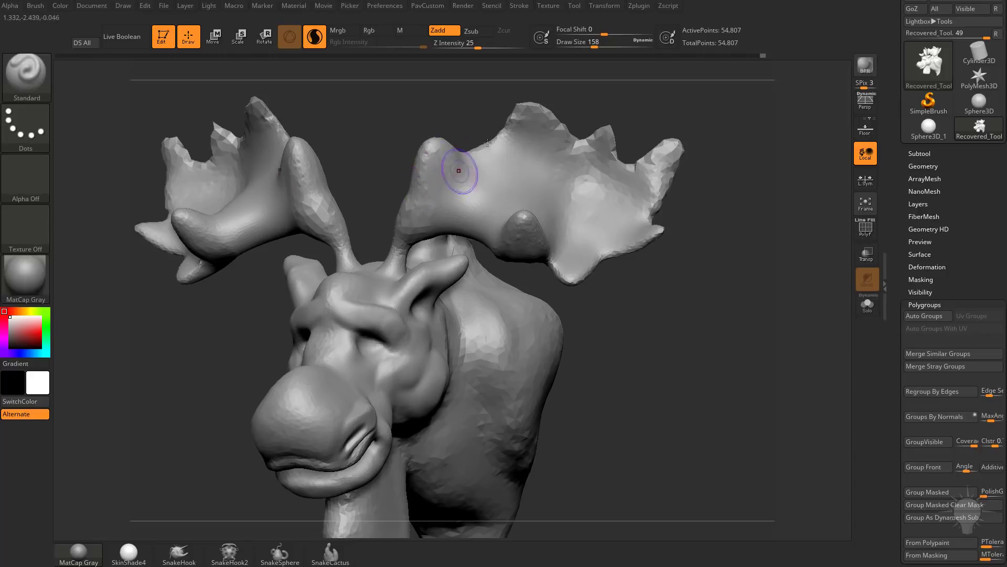
# Step: Examine the Edit preferences for the cursor colours and the Align Cursor To Surface option
pyautogui.click(384, 6)
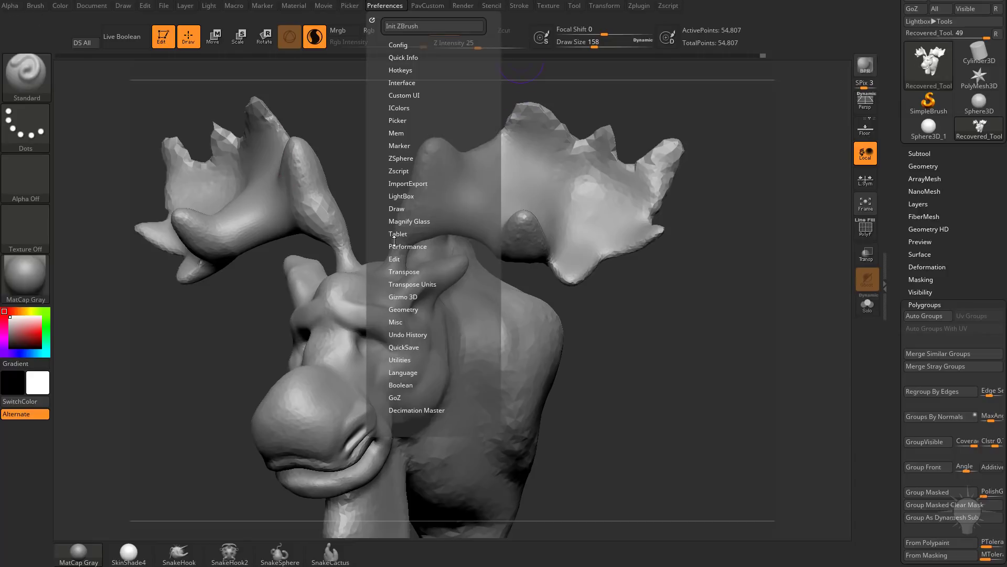
pyautogui.click(394, 259)
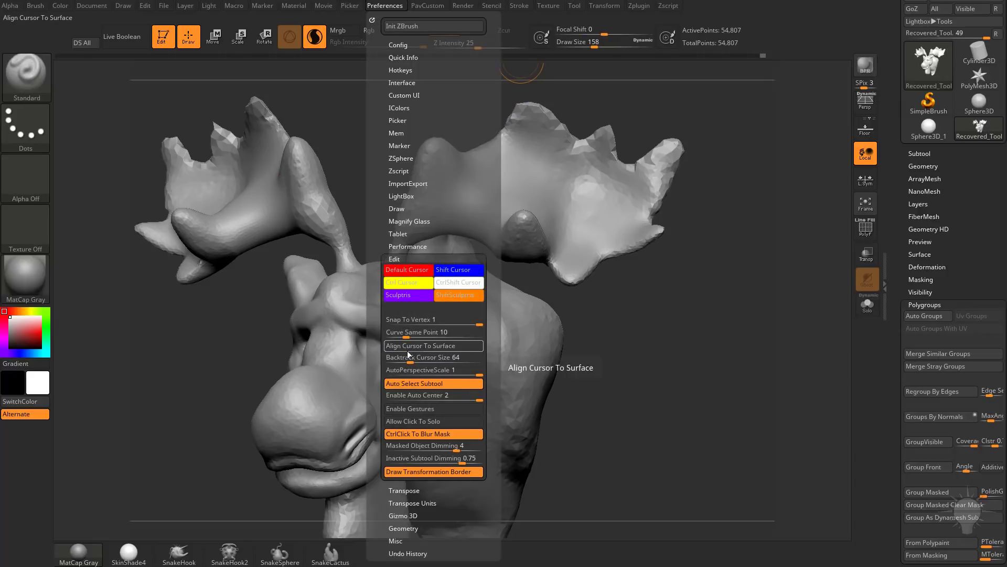
pyautogui.moveTo(611, 348); pyautogui.dragTo(644, 343)
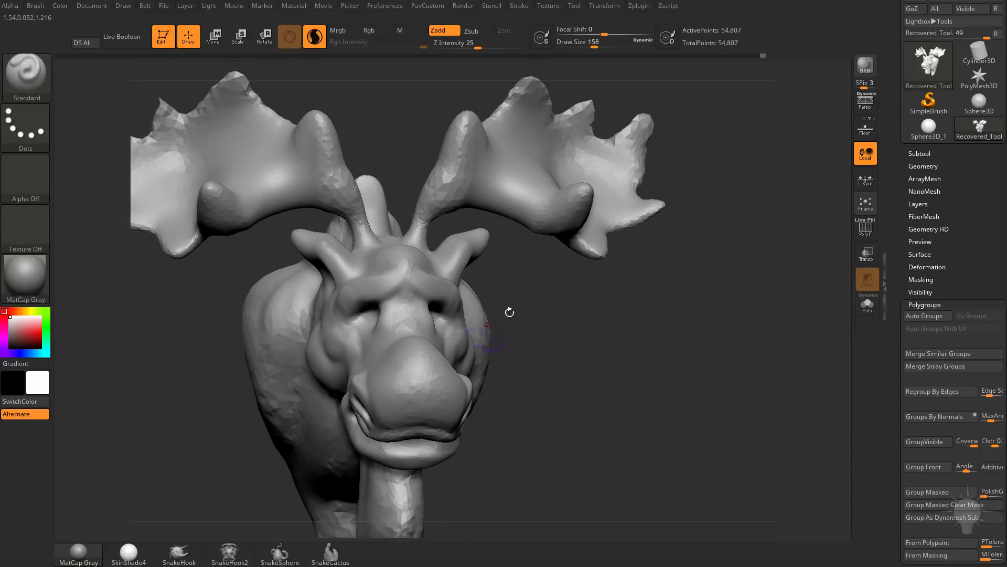
pyautogui.moveTo(509, 312)
pyautogui.mouseDown()
pyautogui.moveTo(570, 331)
pyautogui.moveTo(512, 328)
pyautogui.mouseUp()
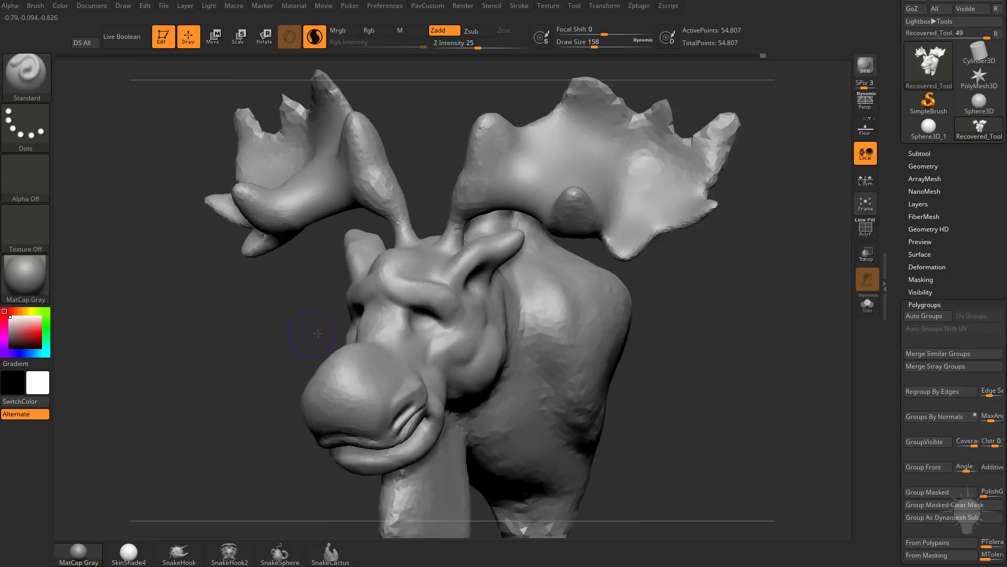
# Step: Smooth the side of the face and adjust the head's shape with the Move brush, starting at draw size 207
pyautogui.keyDown('shift'); pyautogui.moveTo(318, 333); pyautogui.dragTo(405, 303); pyautogui.keyUp('shift')
pyautogui.press('b')
pyautogui.press('m')
pyautogui.press('v')
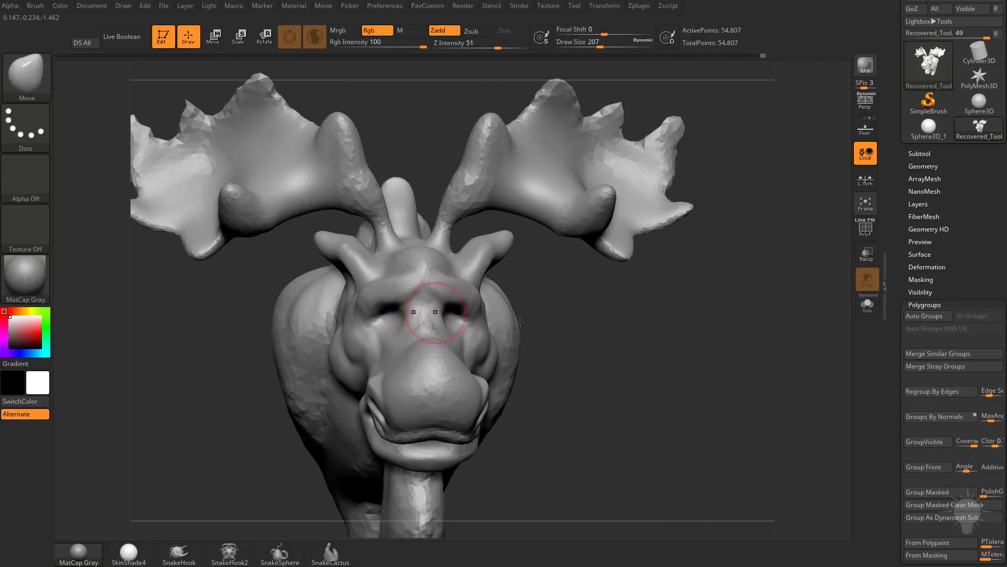
pyautogui.moveTo(520, 321)
pyautogui.mouseDown()
pyautogui.moveTo(596, 339)
pyautogui.moveTo(348, 377)
pyautogui.moveTo(472, 315)
pyautogui.moveTo(727, 283)
pyautogui.moveTo(650, 315)
pyautogui.moveTo(720, 304)
pyautogui.moveTo(629, 325)
pyautogui.mouseUp()
pyautogui.press('s')
pyautogui.moveTo(438, 339)
pyautogui.mouseDown()
pyautogui.moveTo(407, 304)
pyautogui.moveTo(614, 344)
pyautogui.moveTo(524, 326)
pyautogui.moveTo(674, 323)
pyautogui.moveTo(593, 328)
pyautogui.moveTo(735, 336)
pyautogui.mouseUp()
# Step: Use DamStandard for the facial creases and adjust the head and throat flap with the Move brush at draw size 324
pyautogui.press('s')
pyautogui.press('b')
pyautogui.press('d')
pyautogui.press('s')
pyautogui.press('b')
pyautogui.press('m')
pyautogui.press('v')
pyautogui.moveTo(427, 525)
pyautogui.mouseDown()
pyautogui.moveTo(355, 315)
pyautogui.moveTo(643, 336)
pyautogui.moveTo(514, 441)
pyautogui.mouseUp()
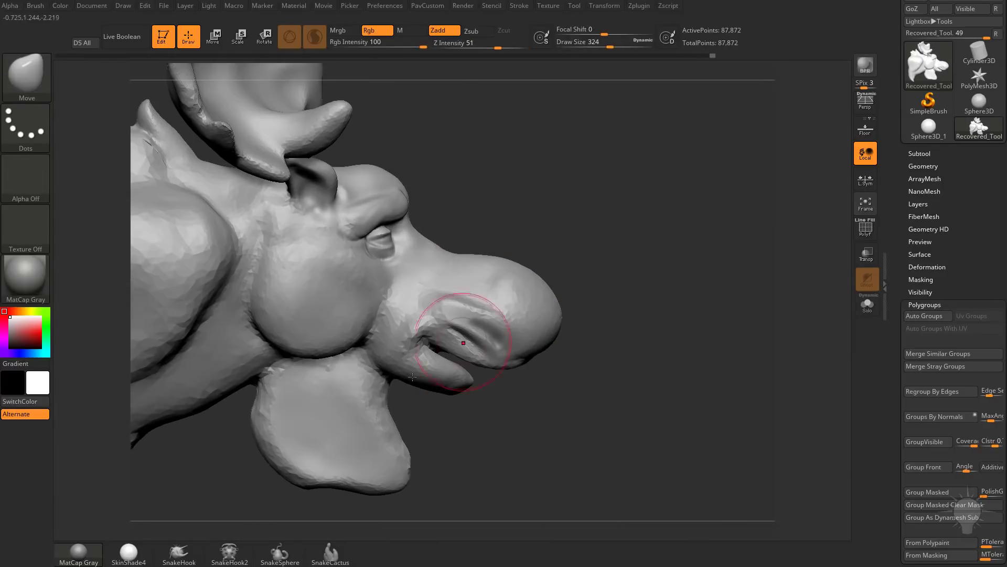
# Step: Mask the lower jaw with MaskLasso and invert the mask so only the jaw stays editable
pyautogui.keyDown('ctrl'); pyautogui.click(37, 90); pyautogui.keyUp('ctrl')
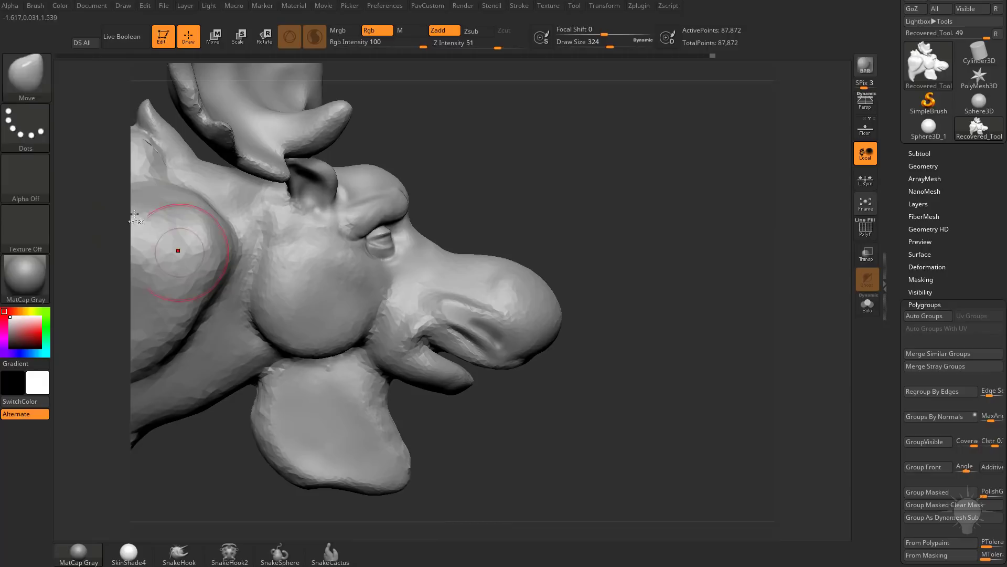
pyautogui.press('b')
pyautogui.press('m')
pyautogui.press('l')
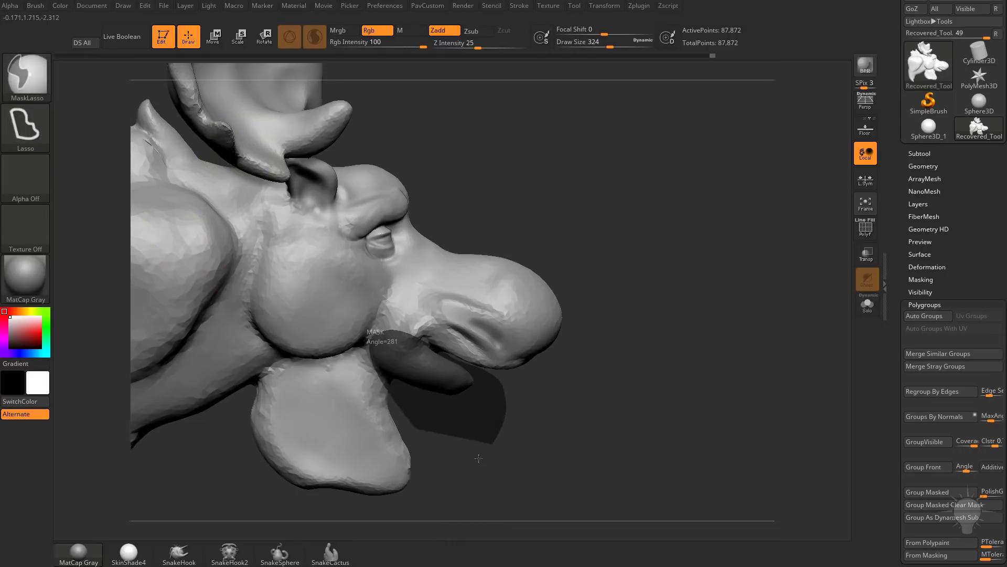
pyautogui.keyDown('ctrl'); pyautogui.moveTo(478, 458); pyautogui.dragTo(464, 460); pyautogui.keyUp('ctrl')
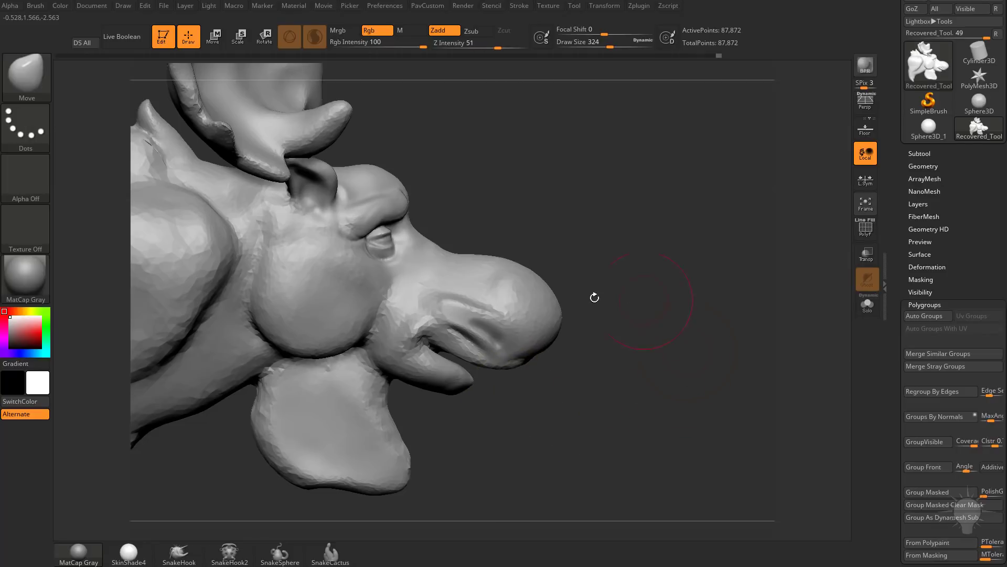
pyautogui.keyDown('ctrl'); pyautogui.click(655, 356); pyautogui.keyUp('ctrl')
# Step: Place the Transpose gizmo on the lower jaw and move the jaw forward under the muzzle
pyautogui.press('w')
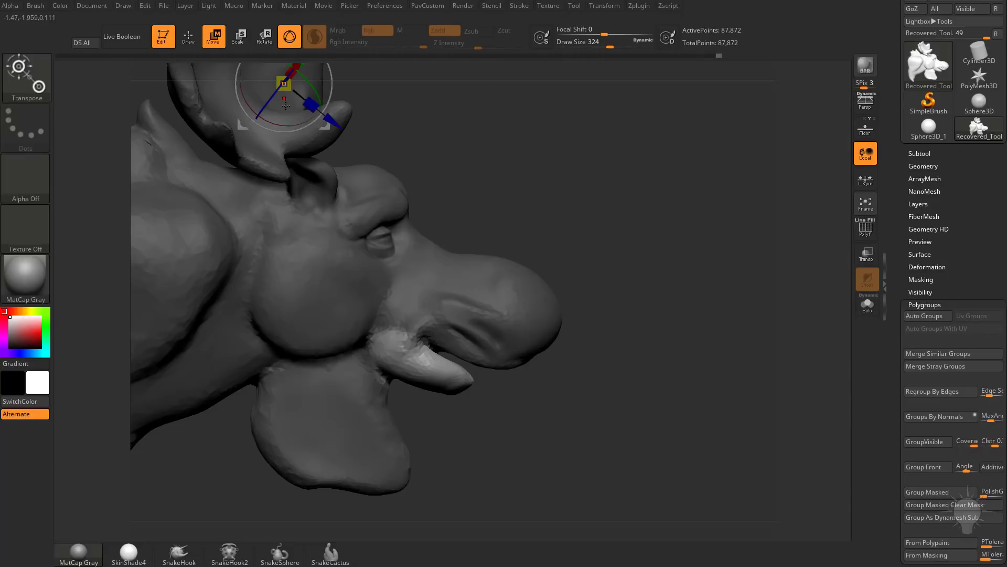
pyautogui.click(436, 369)
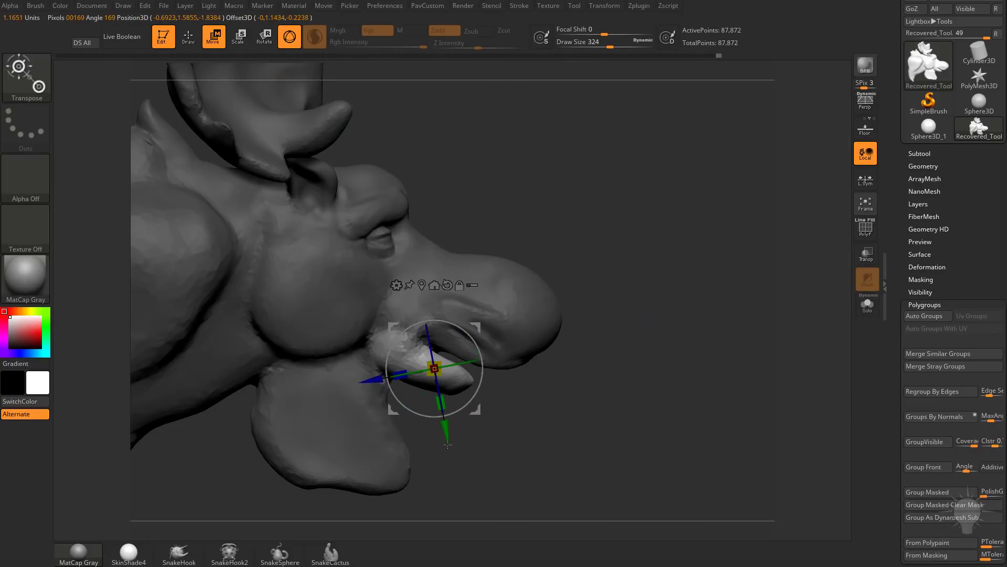
pyautogui.moveTo(481, 339); pyautogui.dragTo(502, 345)
pyautogui.press('q')
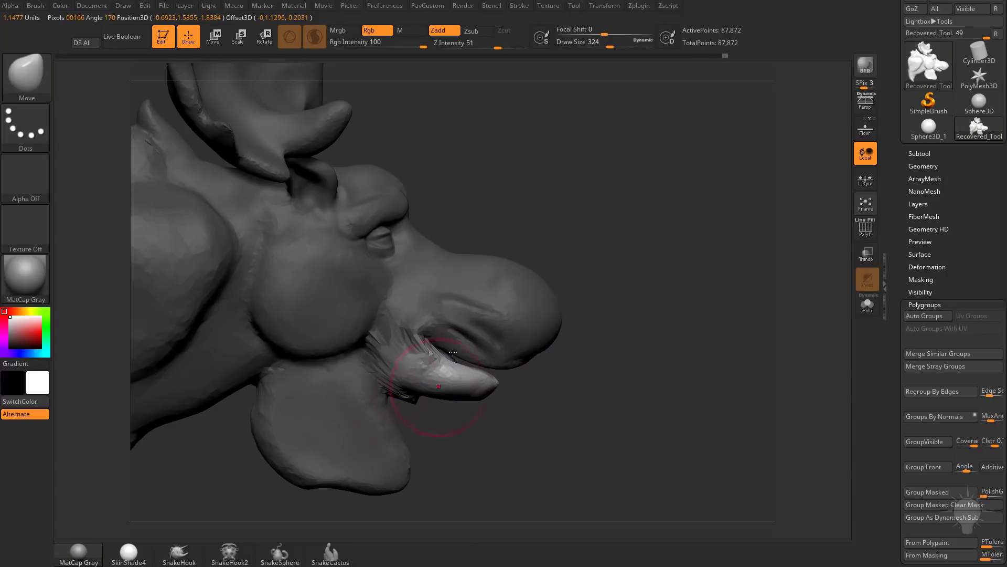
# Step: Pull the lower lip and jaw into shape with the SnakeHook brush, reducing draw size to 257, and smooth the result
pyautogui.click(173, 552)
pyautogui.moveTo(480, 384)
pyautogui.mouseDown()
pyautogui.moveTo(529, 389)
pyautogui.moveTo(492, 397)
pyautogui.moveTo(527, 385)
pyautogui.mouseUp()
pyautogui.press('[')
pyautogui.press('[')
pyautogui.moveTo(619, 419)
pyautogui.mouseDown()
pyautogui.moveTo(355, 422)
pyautogui.moveTo(351, 341)
pyautogui.mouseUp()
pyautogui.press('[')
pyautogui.moveTo(488, 367); pyautogui.dragTo(516, 348)
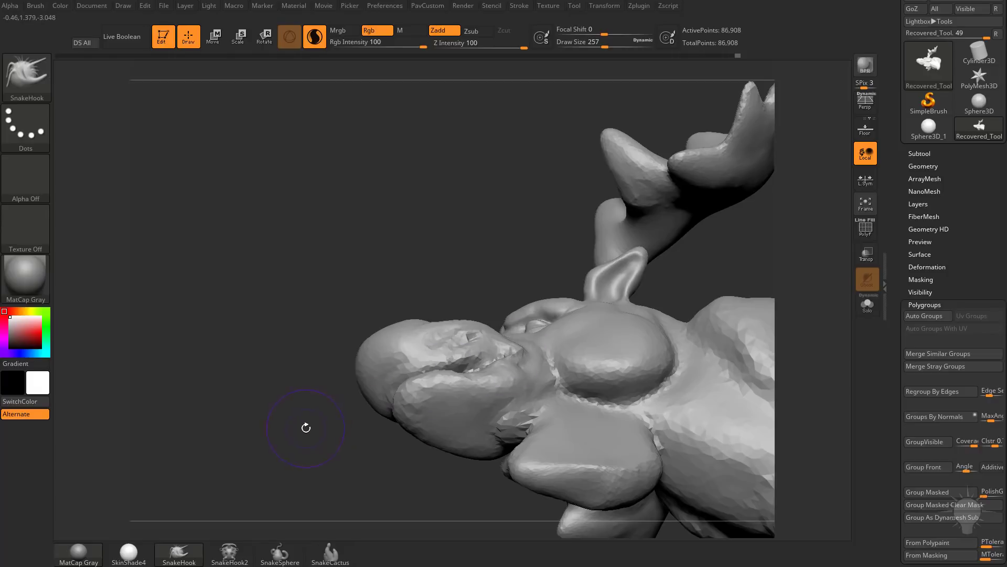
pyautogui.moveTo(306, 428); pyautogui.dragTo(305, 472)
pyautogui.moveTo(519, 362)
pyautogui.keyDown('shift'); pyautogui.mouseDown()
pyautogui.moveTo(535, 342)
pyautogui.moveTo(761, 341)
pyautogui.mouseUp(); pyautogui.keyUp('shift')
# Step: Refine the lower lip and mouth corner with the Standard brush at draw size 77
pyautogui.press('s')
pyautogui.moveTo(388, 320)
pyautogui.mouseDown()
pyautogui.moveTo(430, 352)
pyautogui.moveTo(450, 341)
pyautogui.mouseUp()
pyautogui.moveTo(588, 336); pyautogui.dragTo(556, 346)
pyautogui.moveTo(603, 394)
pyautogui.mouseDown()
pyautogui.moveTo(612, 254)
pyautogui.moveTo(708, 336)
pyautogui.mouseUp()
pyautogui.moveTo(506, 336); pyautogui.dragTo(530, 315)
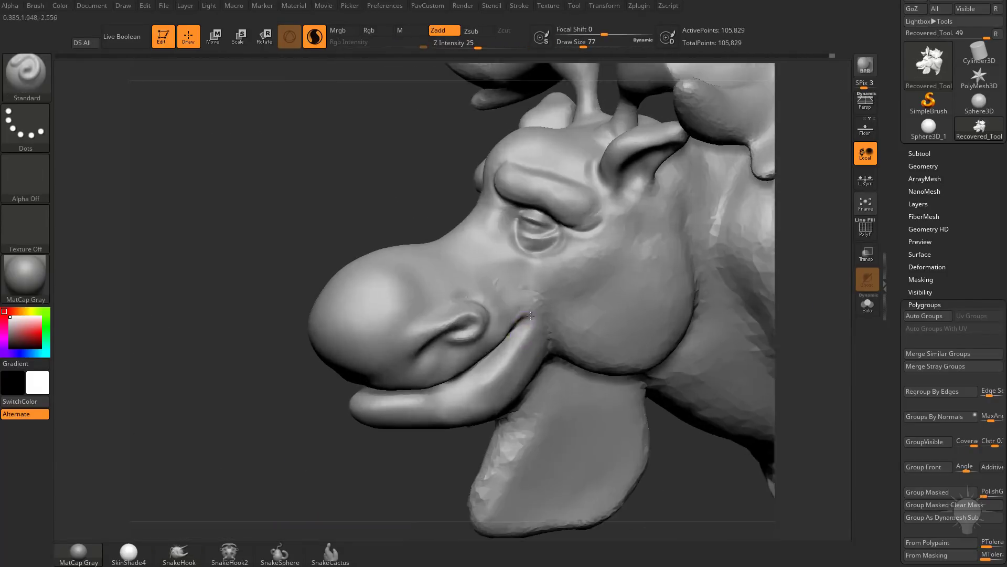
pyautogui.moveTo(530, 315); pyautogui.dragTo(502, 331, button='right')
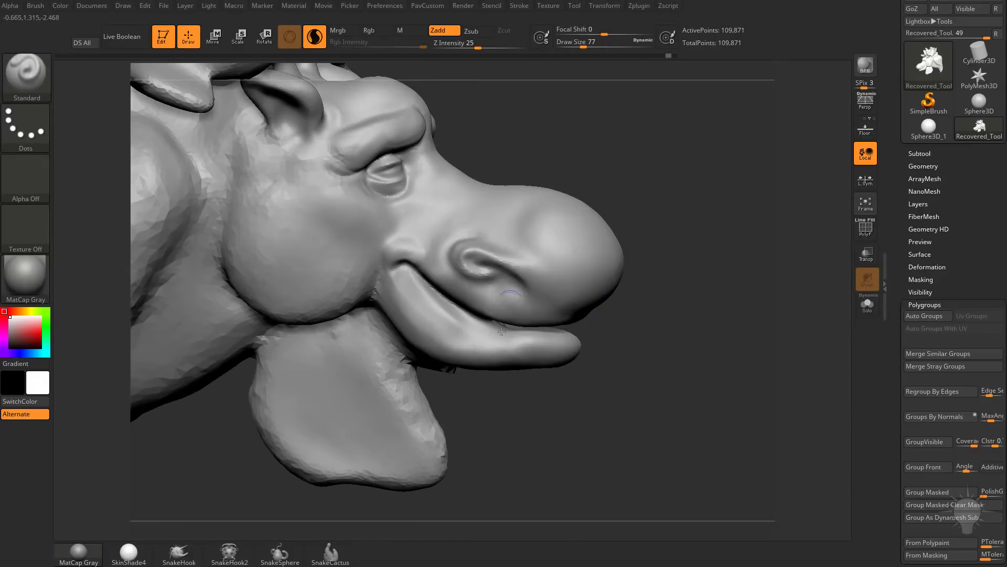
# Step: Enable LazyMouse for the Standard brush and set LazyRadius to 56
pyautogui.click(519, 5)
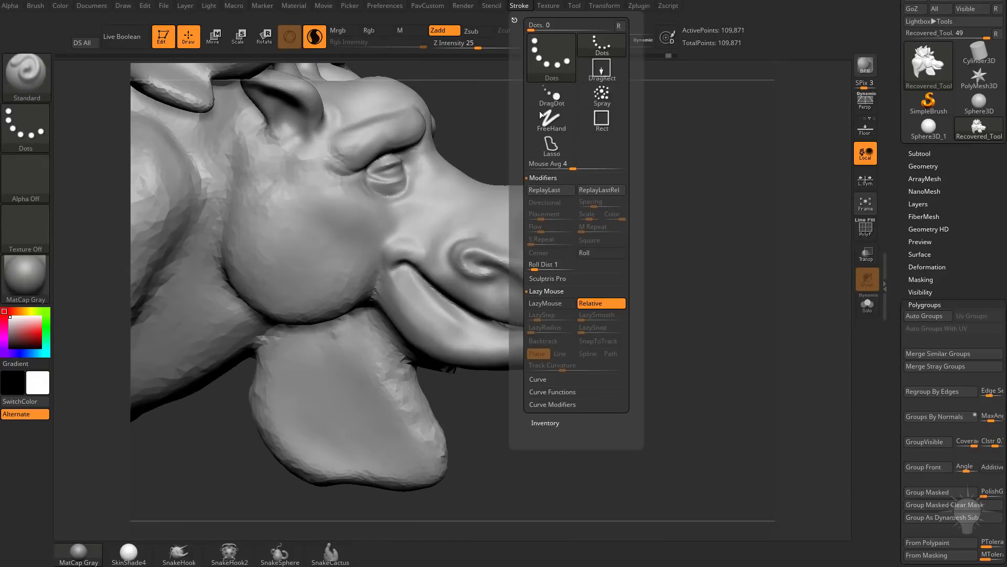
pyautogui.click(549, 303)
pyautogui.moveTo(535, 328); pyautogui.dragTo(546, 328)
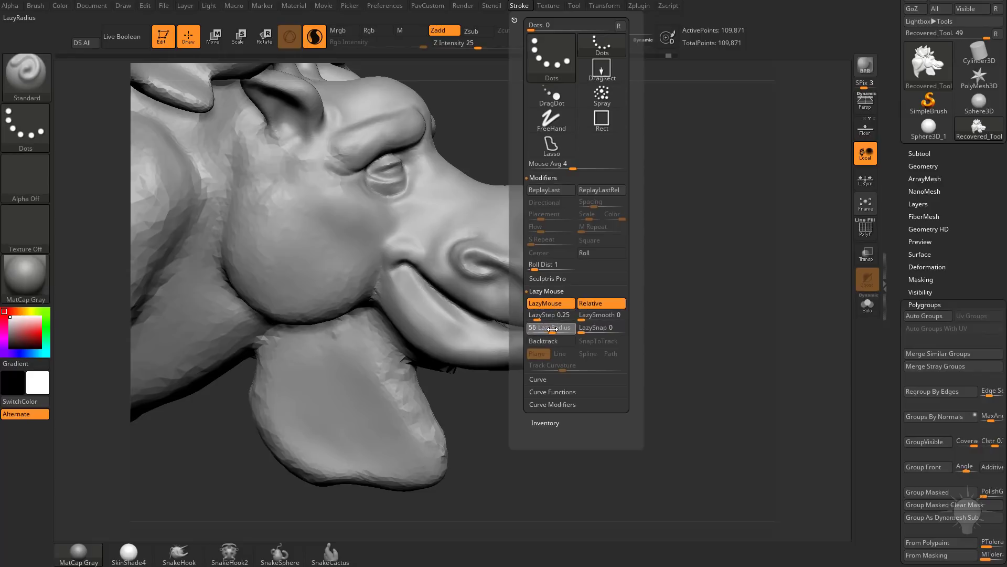
# Step: Shape the lower lip on both sides with the Standard brush at draw size 83, and smooth it toward the mouth corner
pyautogui.moveTo(555, 247); pyautogui.dragTo(560, 231, button='right')
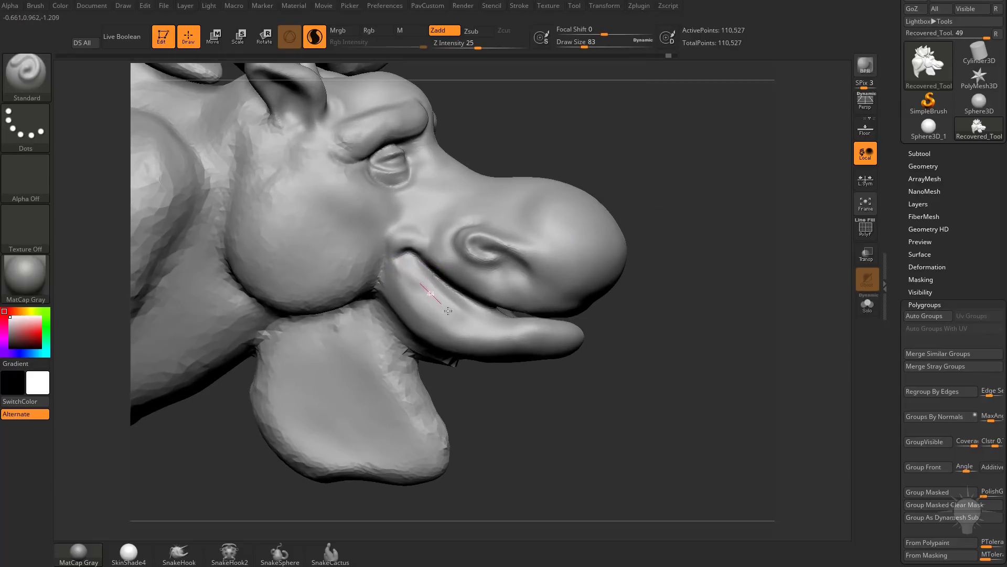
pyautogui.moveTo(725, 286); pyautogui.dragTo(493, 306)
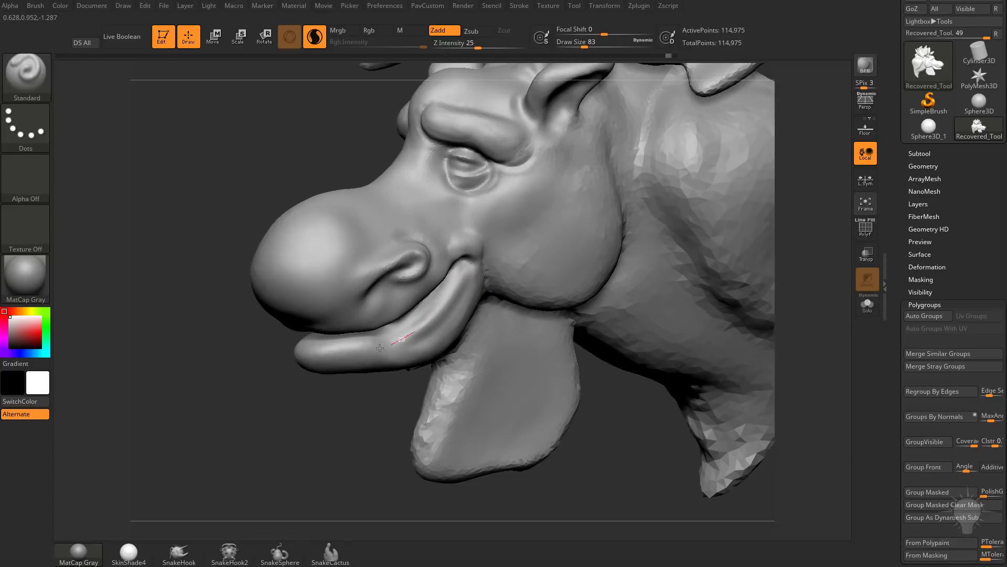
pyautogui.moveTo(215, 408); pyautogui.dragTo(324, 404)
pyautogui.moveTo(556, 241); pyautogui.dragTo(624, 247)
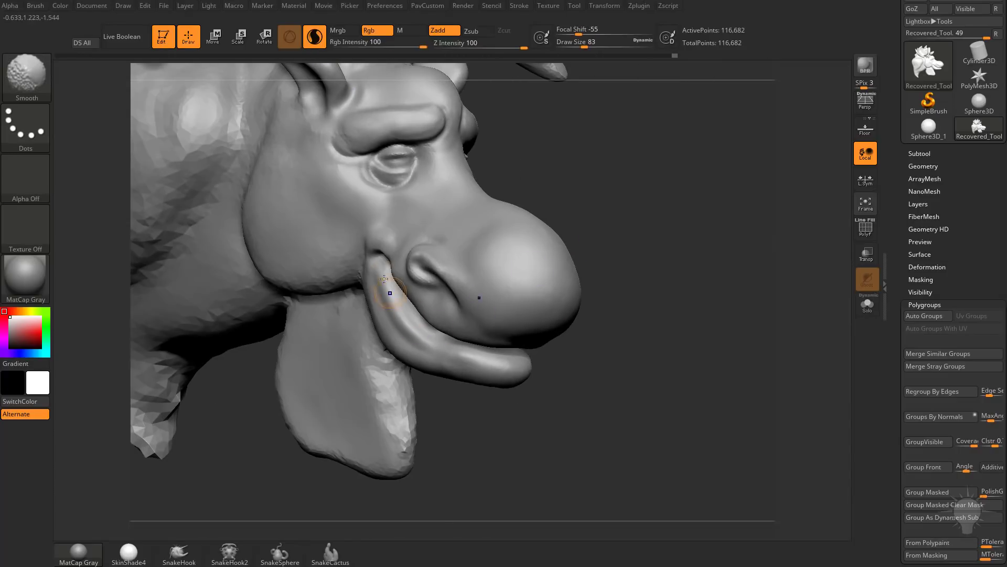
pyautogui.keyDown('shift'); pyautogui.moveTo(389, 290); pyautogui.dragTo(497, 350); pyautogui.keyUp('shift')
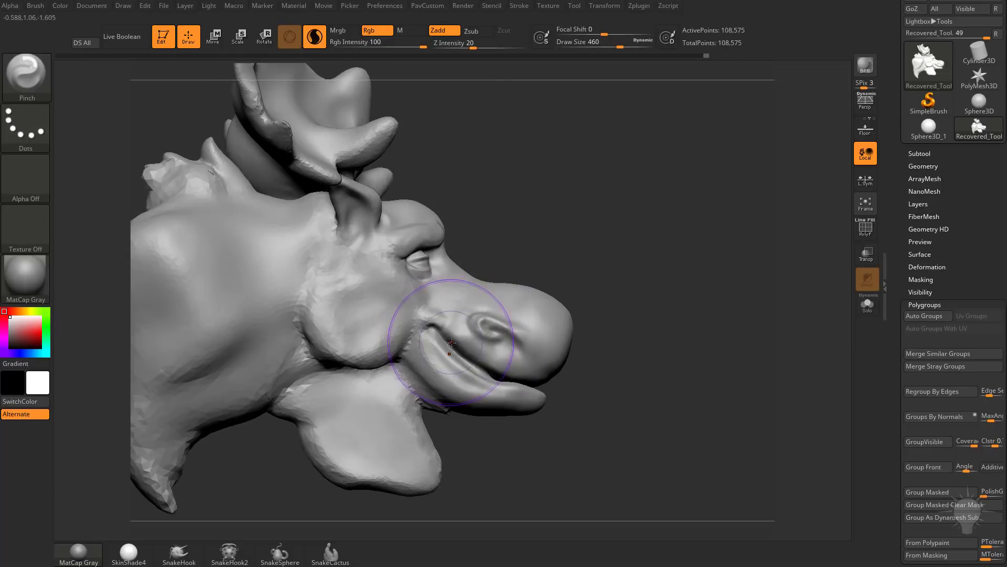
# Step: Sharpen the lip crease with the Pinch brush at draw size 299, and smooth the tufts behind the neck
pyautogui.moveTo(409, 339); pyautogui.dragTo(452, 349)
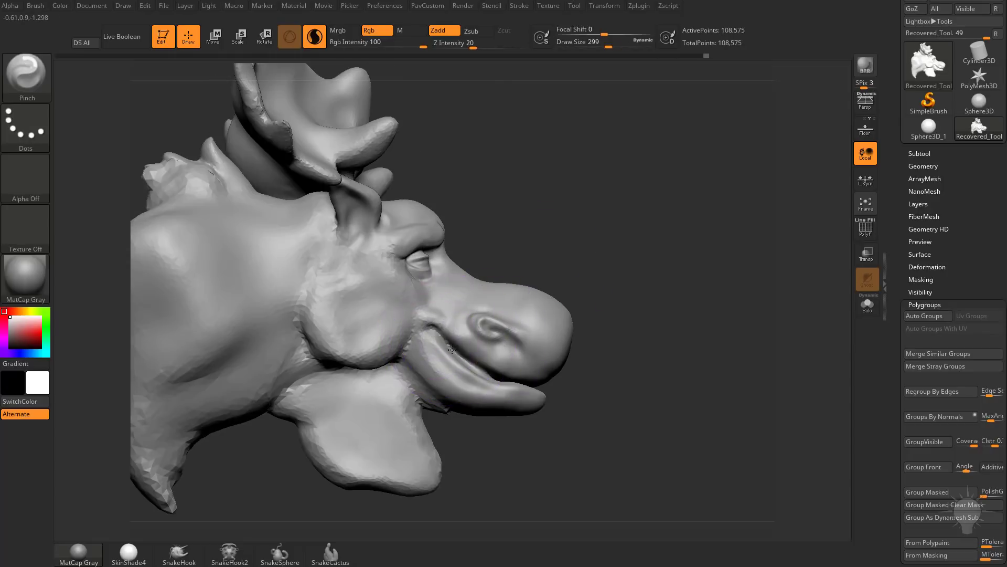
pyautogui.moveTo(591, 323); pyautogui.dragTo(445, 358)
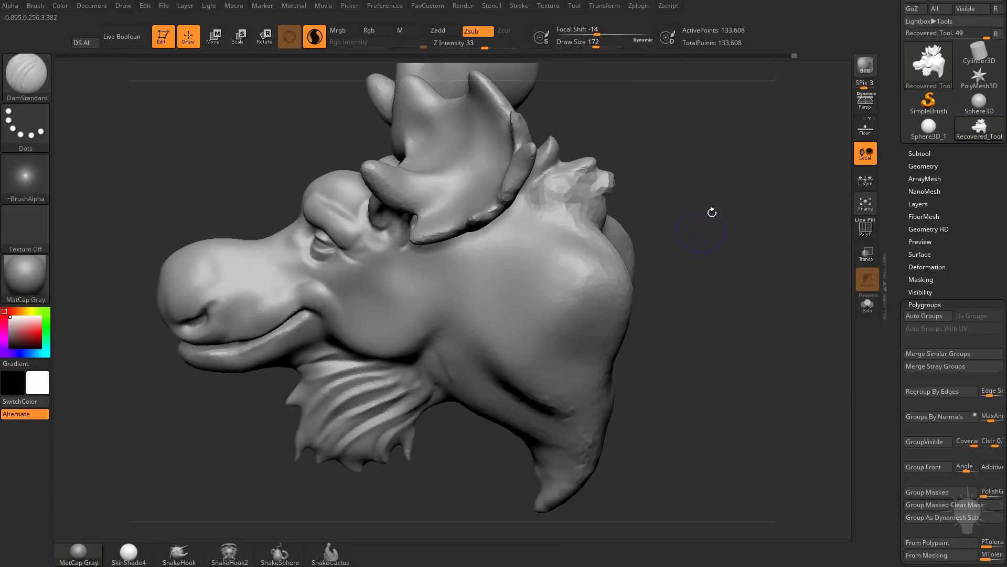
pyautogui.press('shift')
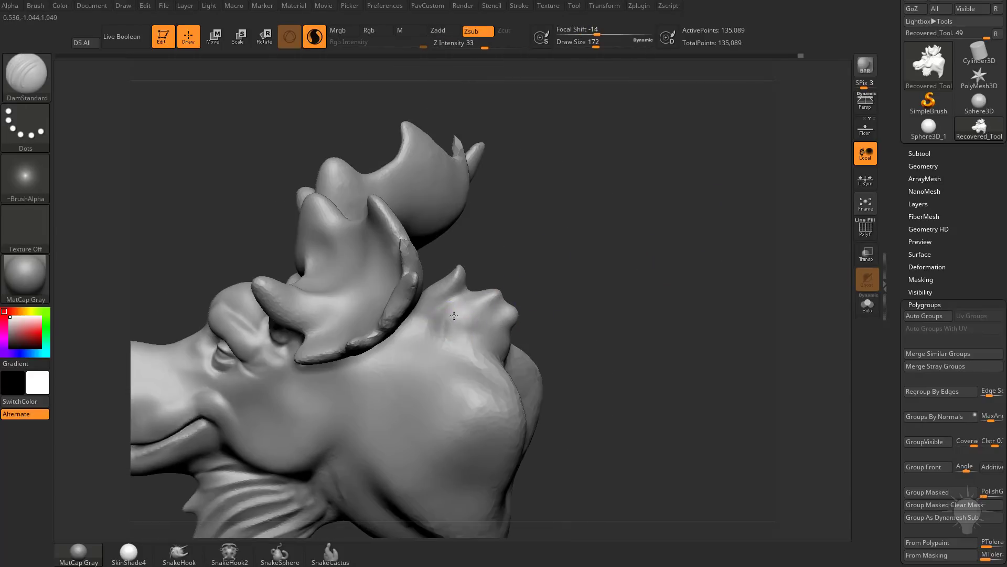
pyautogui.moveTo(544, 284); pyautogui.dragTo(514, 281)
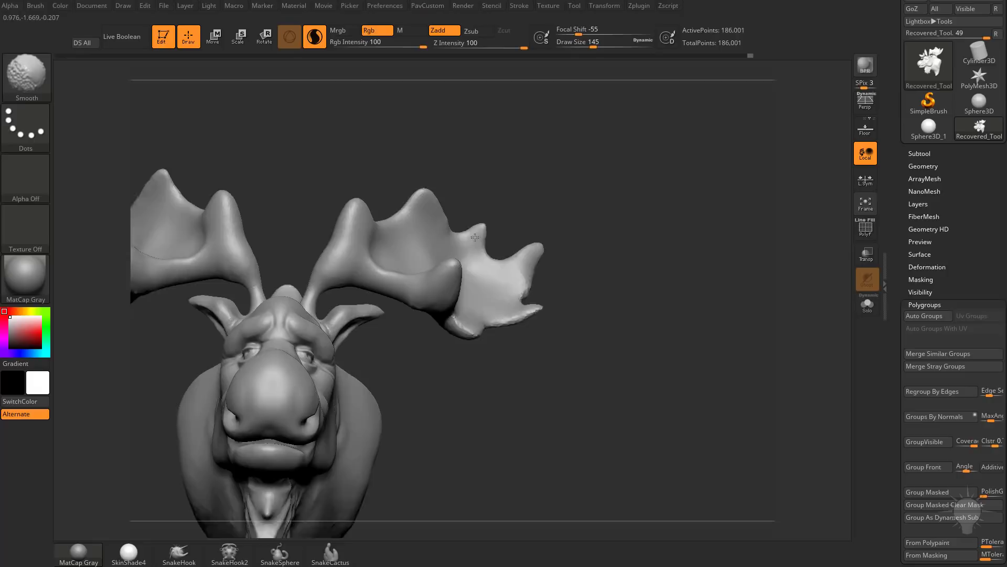
# Step: Try to pull out an antler tine with the SnakeHook2 brush at draw size 116
pyautogui.moveTo(572, 158)
pyautogui.mouseDown()
pyautogui.moveTo(576, 240)
pyautogui.moveTo(747, 281)
pyautogui.moveTo(661, 263)
pyautogui.mouseUp()
pyautogui.click(229, 554)
pyautogui.moveTo(560, 292); pyautogui.dragTo(580, 278)
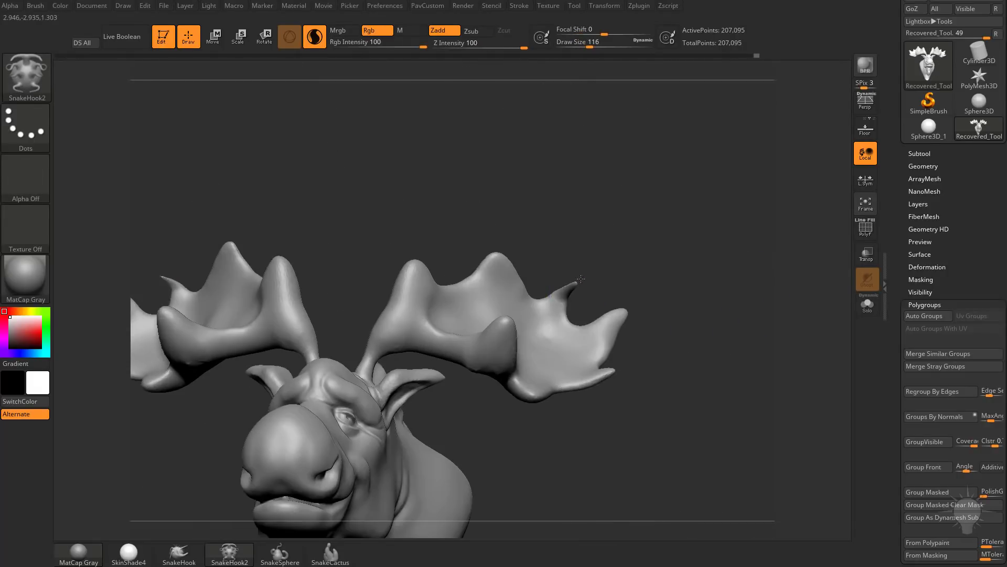
pyautogui.hotkey('ctrl', 'z')
# Step: Pull long pointed tines out of the antler edges and front prongs with the SnakeHook brush at draw size 177
pyautogui.moveTo(564, 297); pyautogui.dragTo(539, 310, button='right')
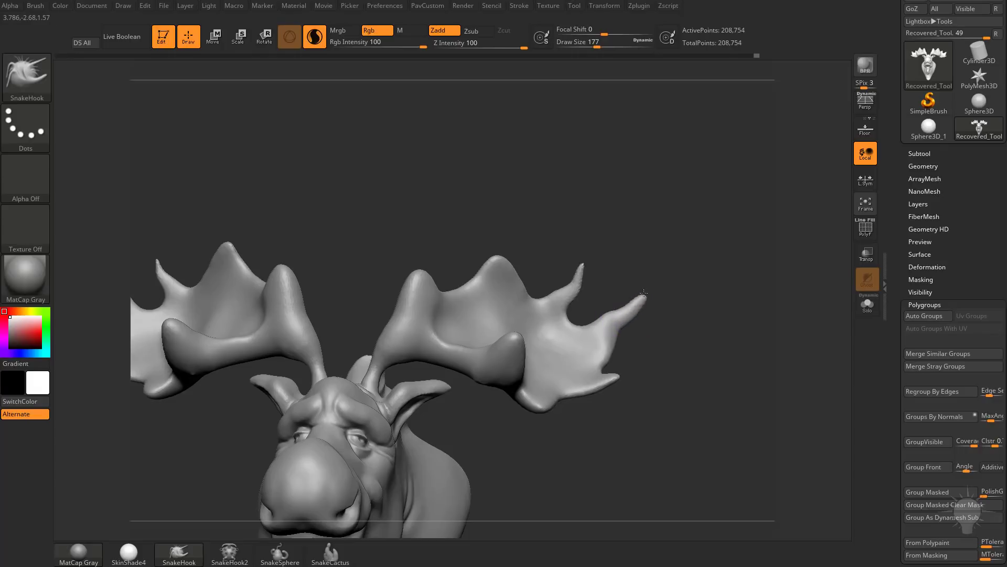
pyautogui.moveTo(738, 282); pyautogui.dragTo(760, 284, button='right')
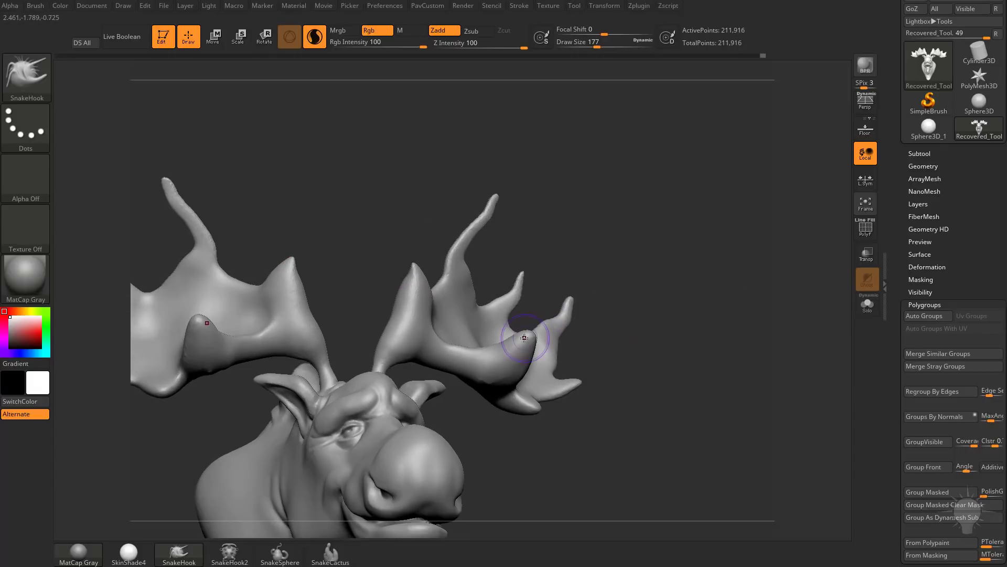
pyautogui.moveTo(525, 342); pyautogui.dragTo(528, 276)
pyautogui.moveTo(528, 275); pyautogui.dragTo(502, 270, button='right')
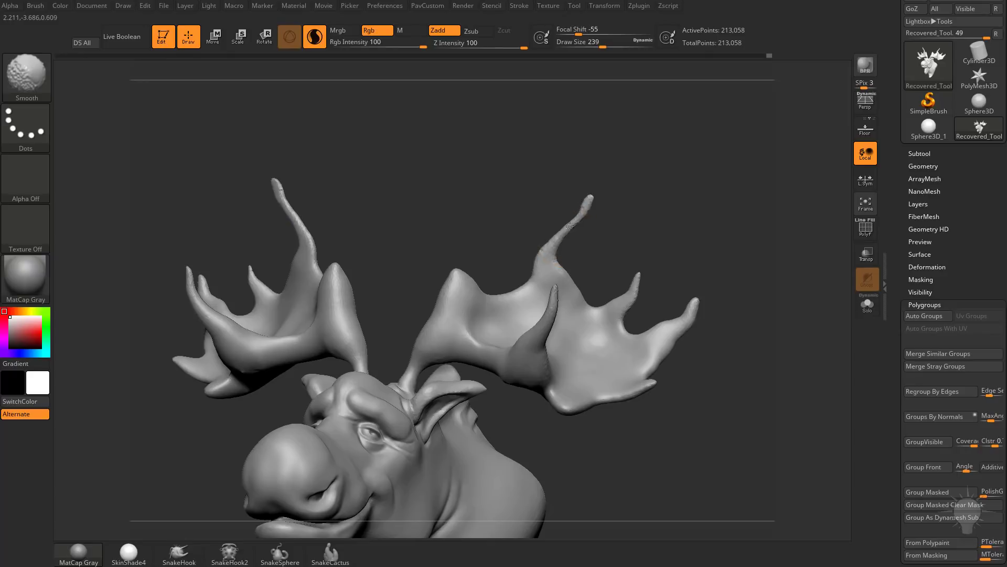
# Step: Smooth and shorten the antler tines at draw size 239, and set up the Standard brush at draw size 177
pyautogui.moveTo(624, 261); pyautogui.dragTo(637, 257)
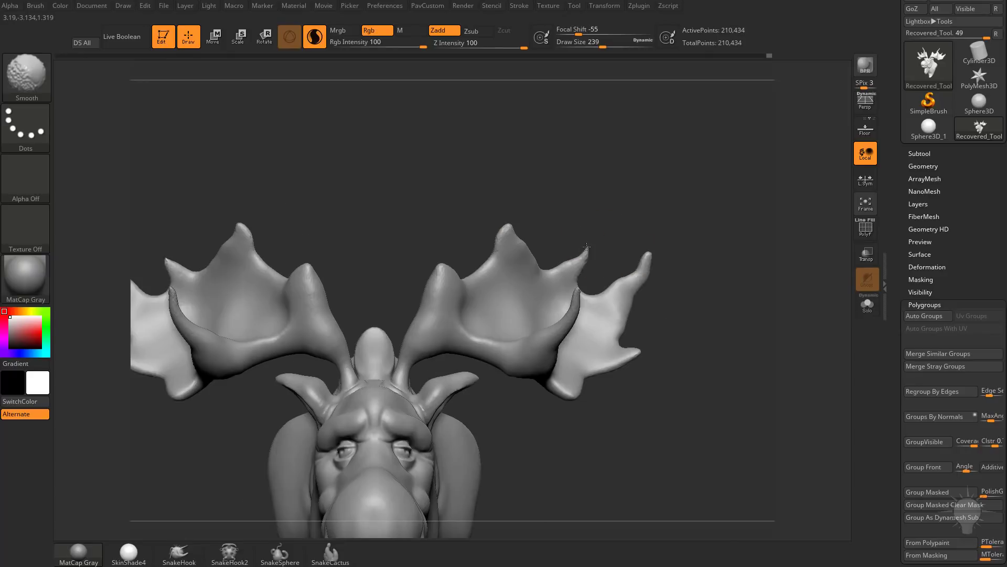
pyautogui.press('s')
pyautogui.moveTo(481, 221); pyautogui.dragTo(701, 273)
pyautogui.moveTo(701, 272)
pyautogui.mouseDown()
pyautogui.moveTo(760, 302)
pyautogui.moveTo(706, 296)
pyautogui.mouseUp()
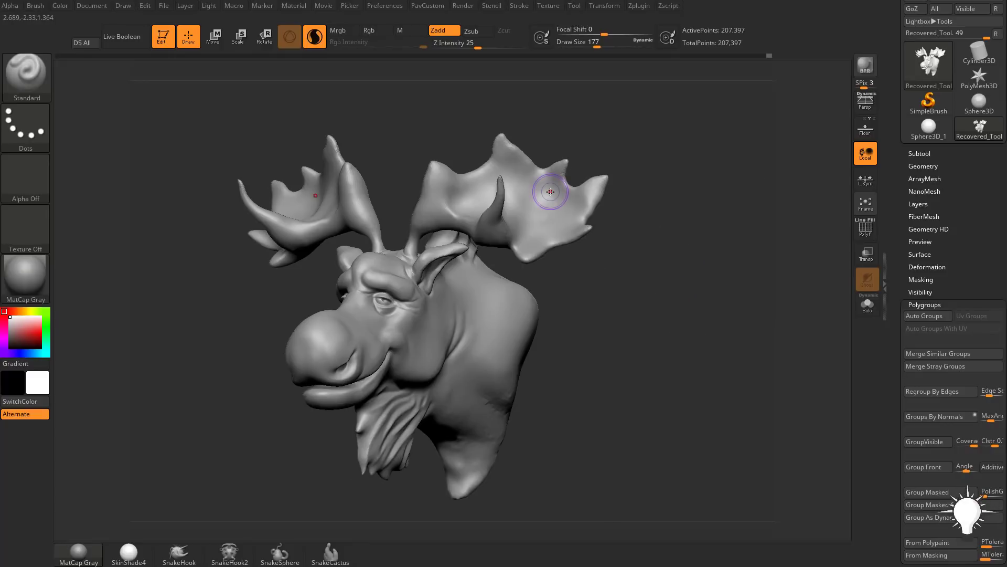
pyautogui.moveTo(623, 303)
pyautogui.mouseDown()
pyautogui.moveTo(711, 315)
pyautogui.moveTo(649, 317)
pyautogui.moveTo(642, 306)
pyautogui.mouseUp()
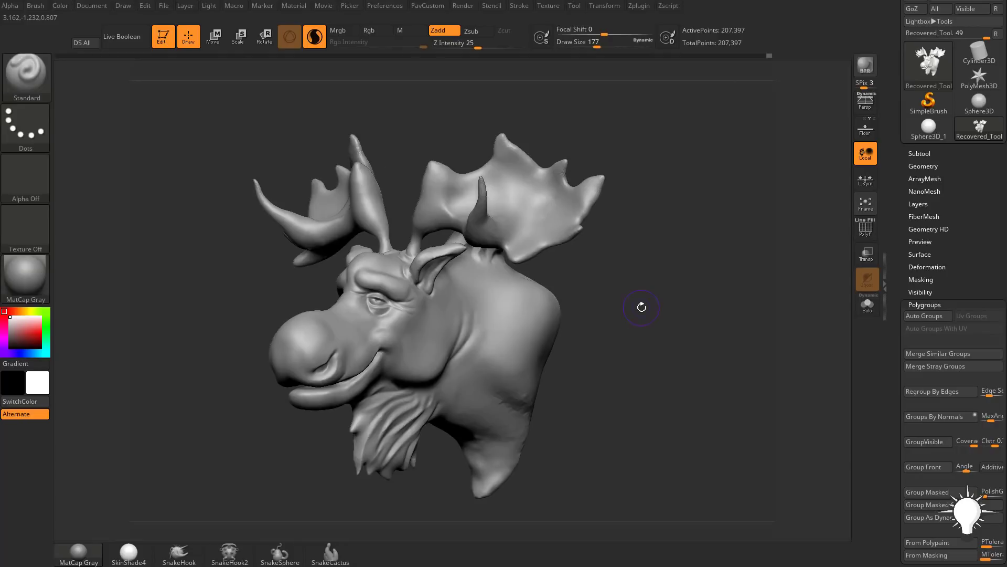